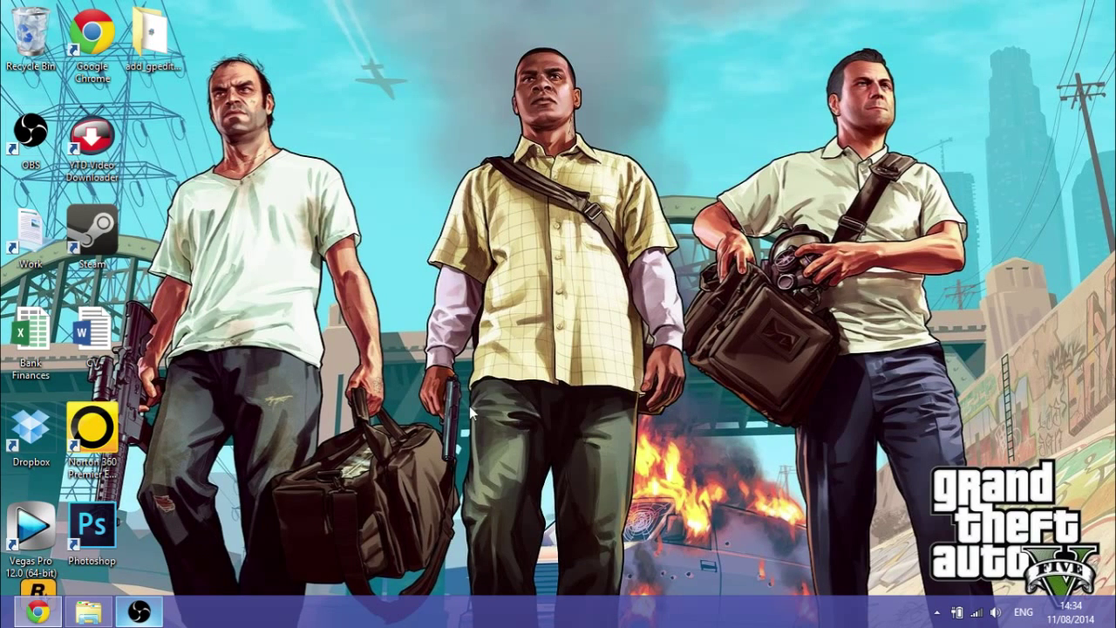
- Launch Command Prompt as administrator from a Start search for 'cmd'
{"action": "key", "text": "super"}
{"action": "type", "text": "cmd"}
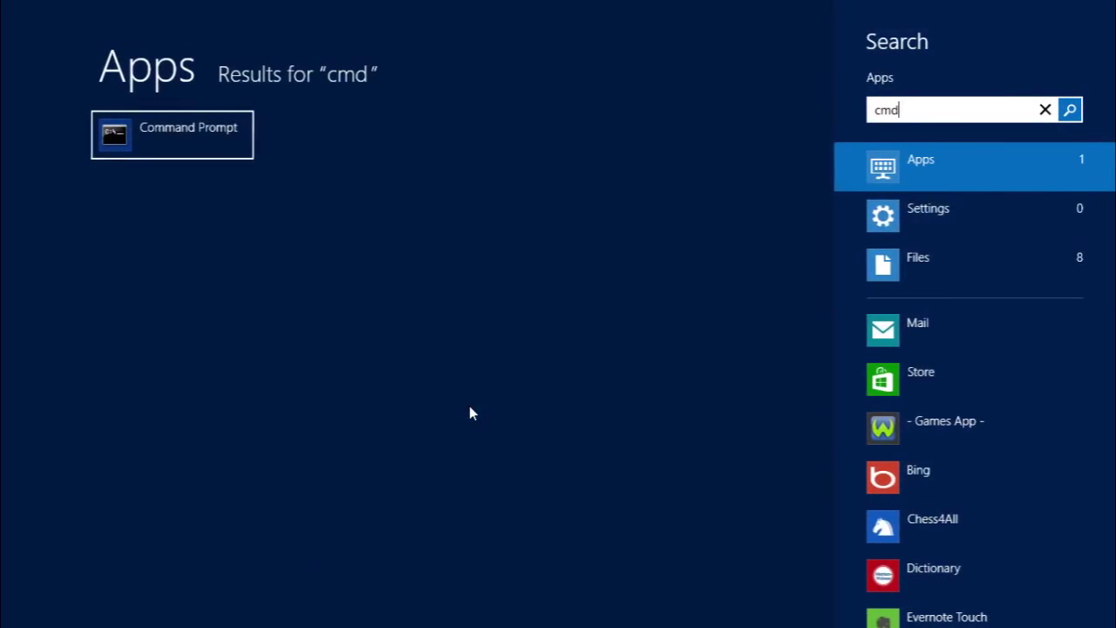
{"action": "right_click", "coordinate": [169, 141]}
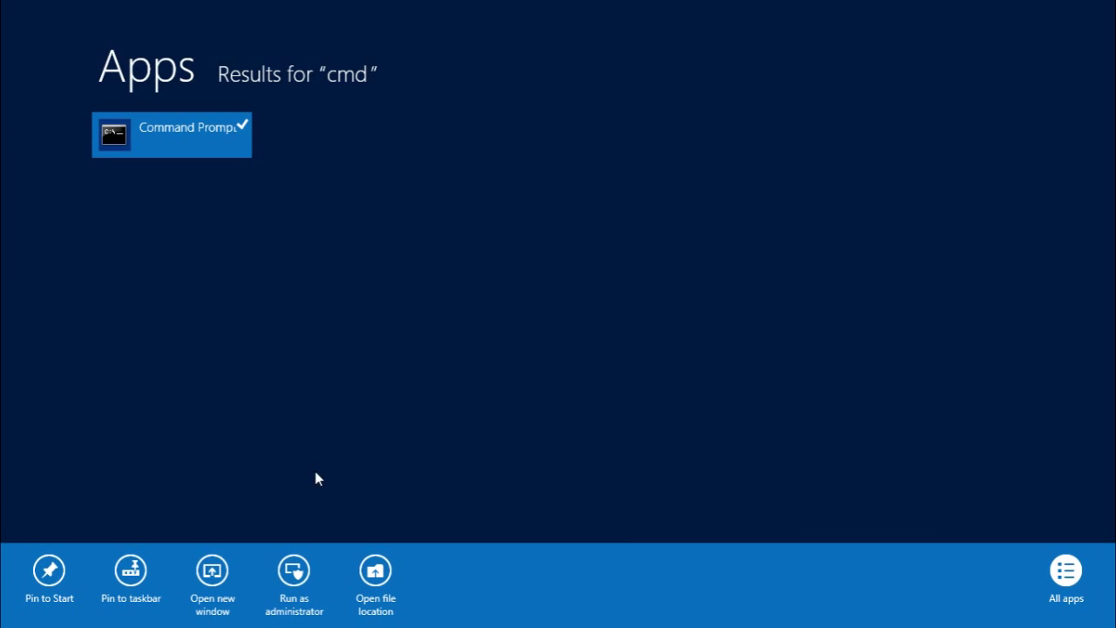
{"action": "left_click", "coordinate": [294, 575]}
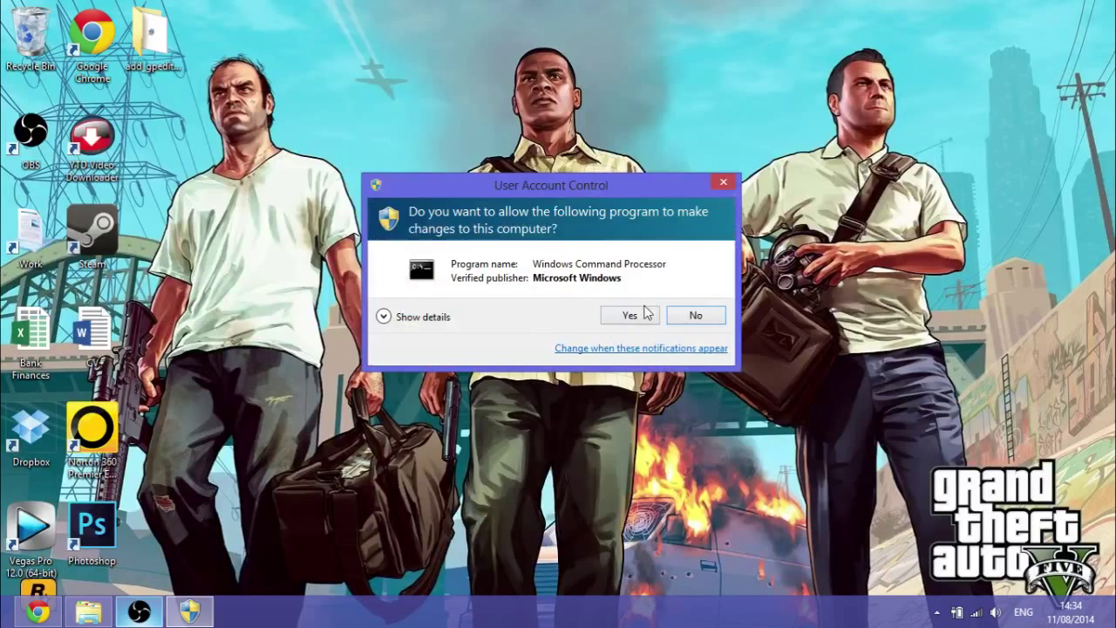
{"action": "left_click", "coordinate": [636, 317]}
- Run ipconfig /flushdns to flush the DNS resolver cache
{"action": "type", "text": "i"}
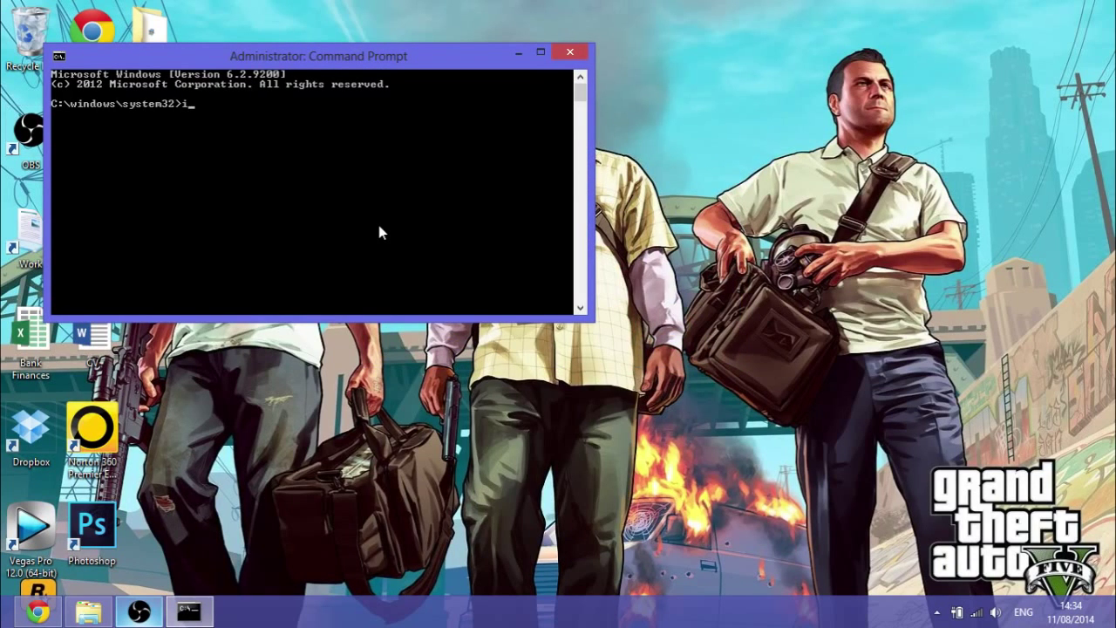
{"action": "type", "text": "pconfid"}
{"action": "type", "text": "f"}
{"action": "key", "text": "BackSpace"}
{"action": "key", "text": "BackSpace"}
{"action": "type", "text": "g /fls"}
{"action": "key", "text": "BackSpace"}
{"action": "type", "text": "ushdns"}
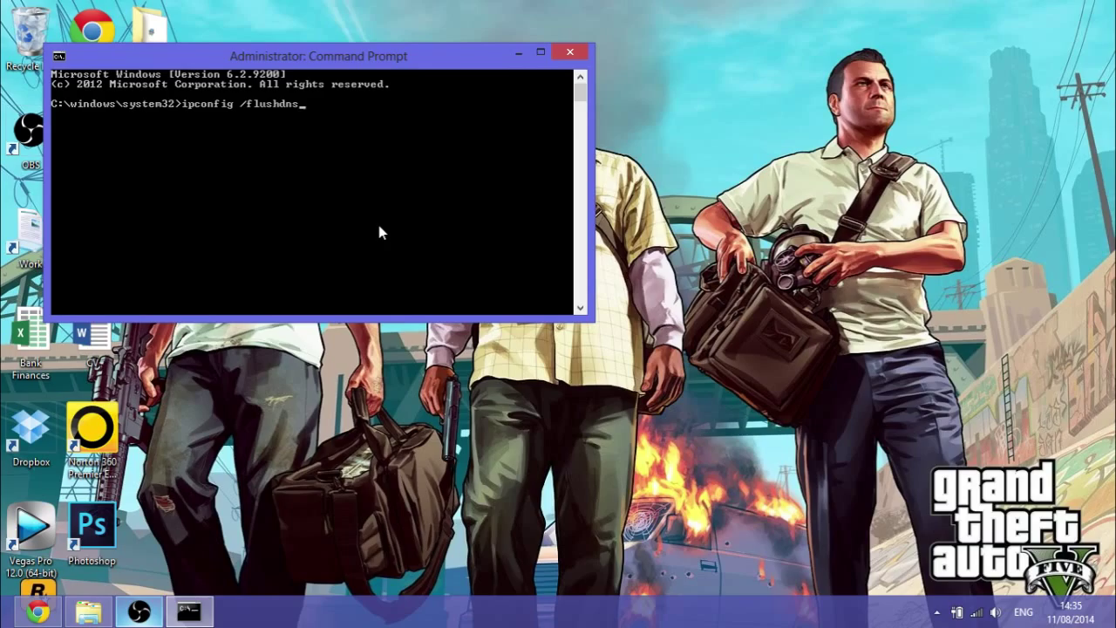
{"action": "key", "text": "Return"}
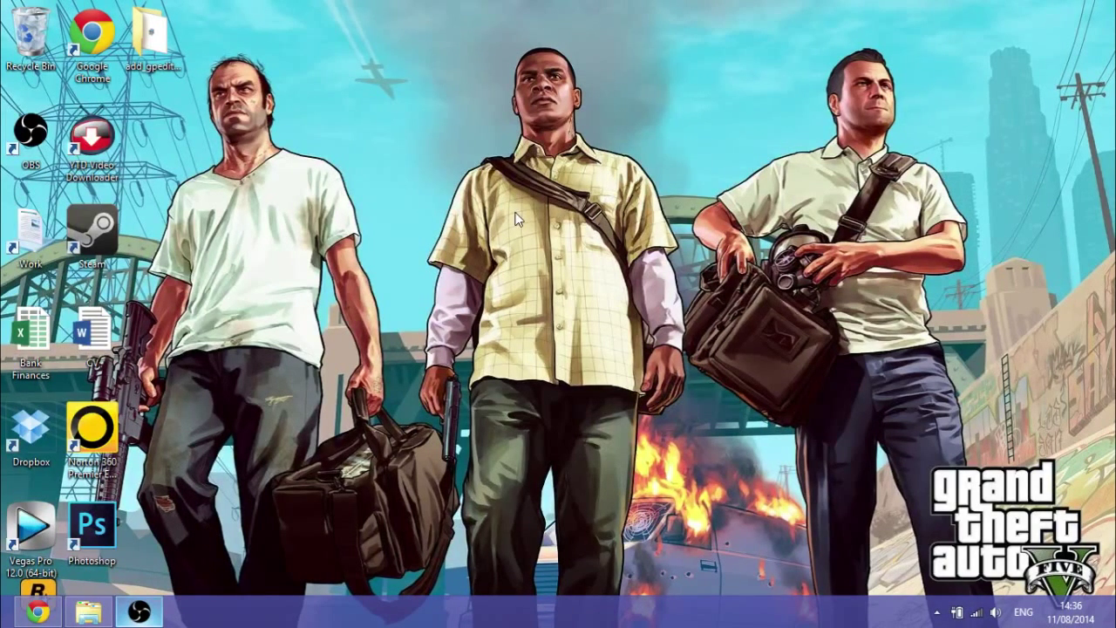
{"action": "key", "text": "super+r"}
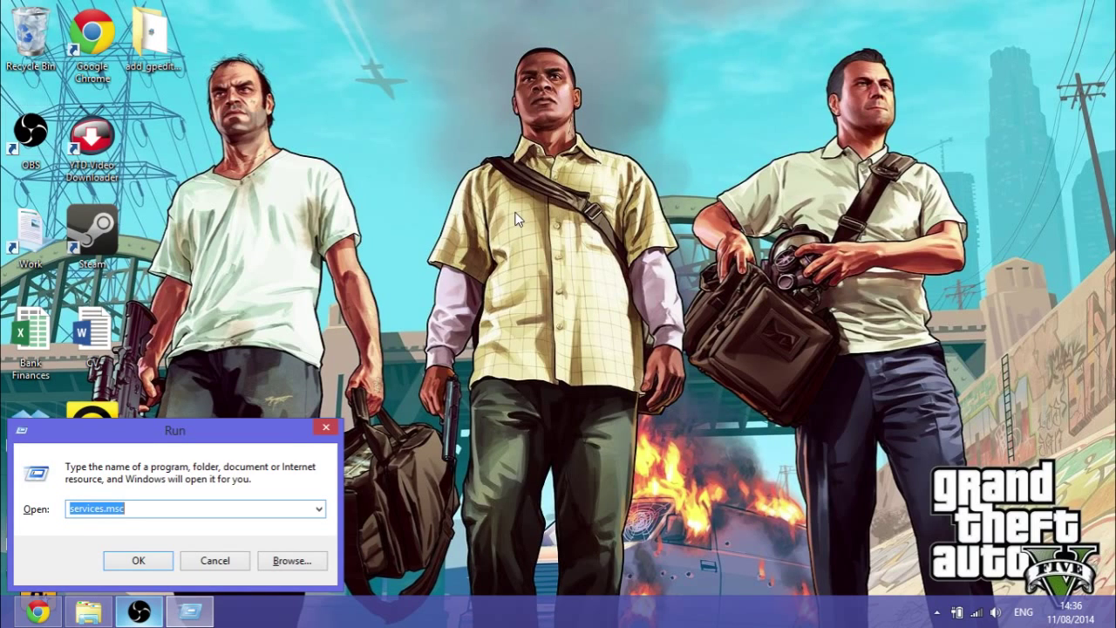
{"action": "type", "text": "ser"}
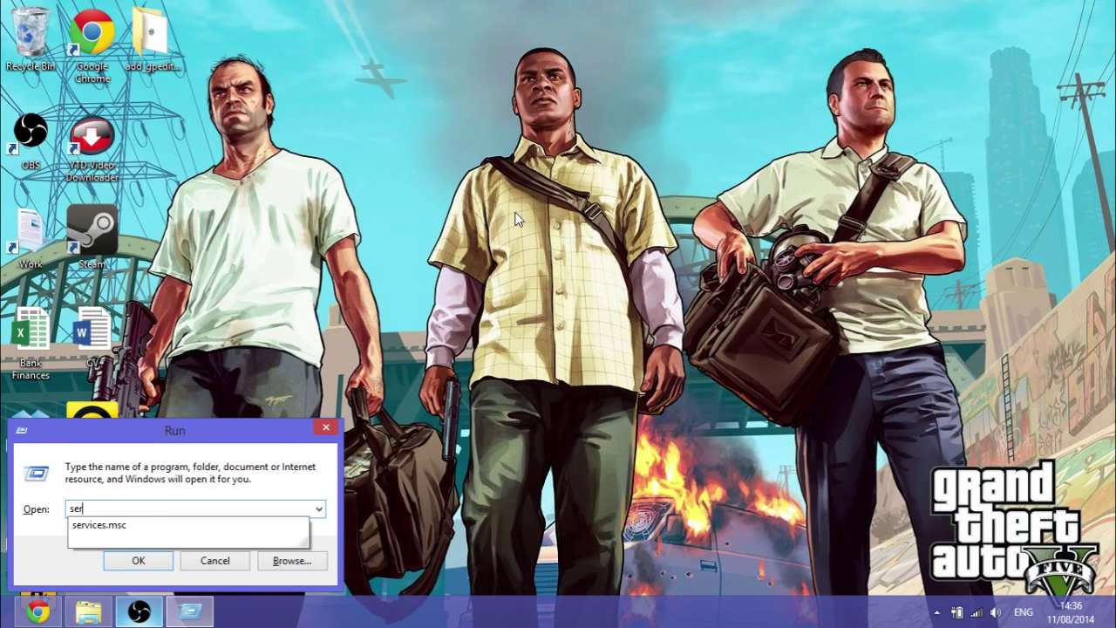
{"action": "type", "text": "vices."}
{"action": "type", "text": "msc"}
{"action": "key", "text": "Return"}
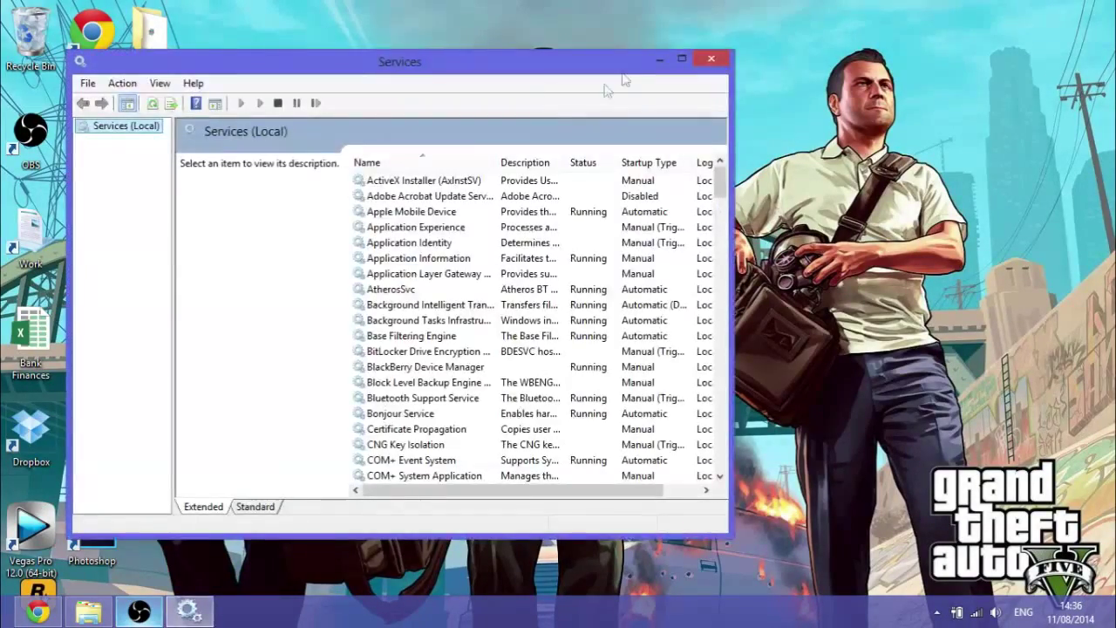
{"action": "left_click", "coordinate": [711, 292]}
{"action": "key", "text": "super+Up"}
{"action": "left_click", "coordinate": [574, 236]}
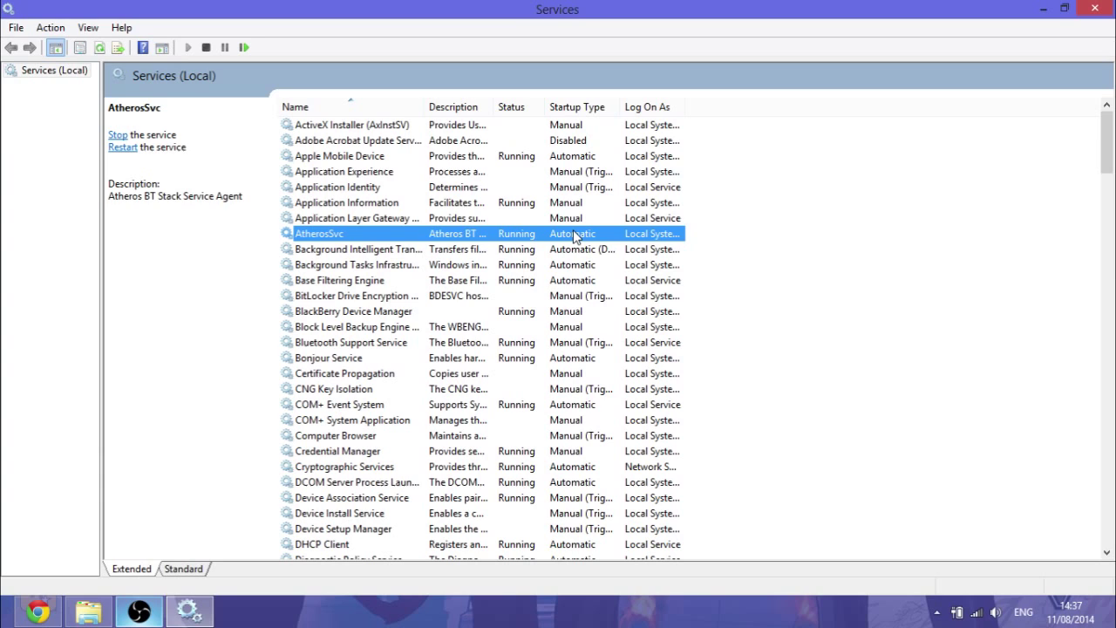
{"action": "double_click", "coordinate": [572, 233]}
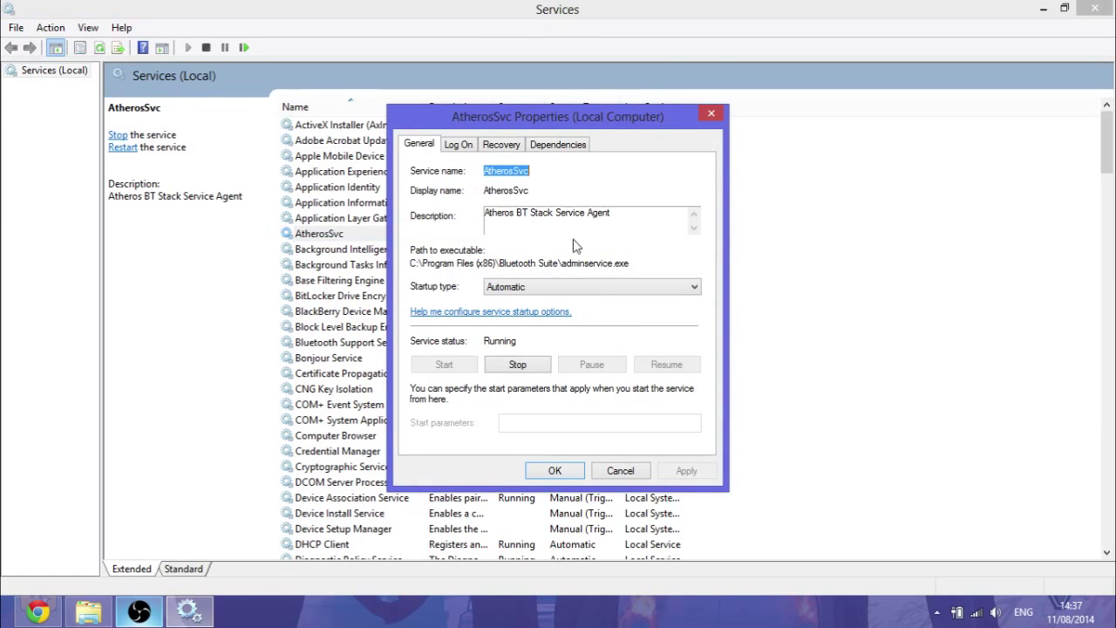
{"action": "left_click", "coordinate": [535, 288]}
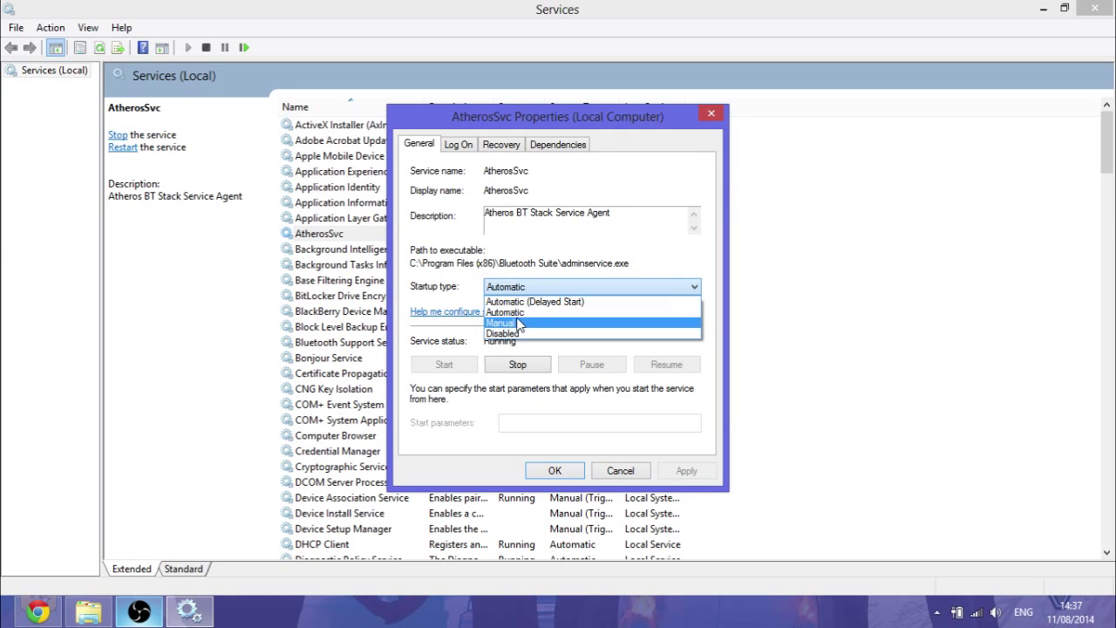
{"action": "left_click", "coordinate": [523, 288]}
{"action": "left_click", "coordinate": [620, 470]}
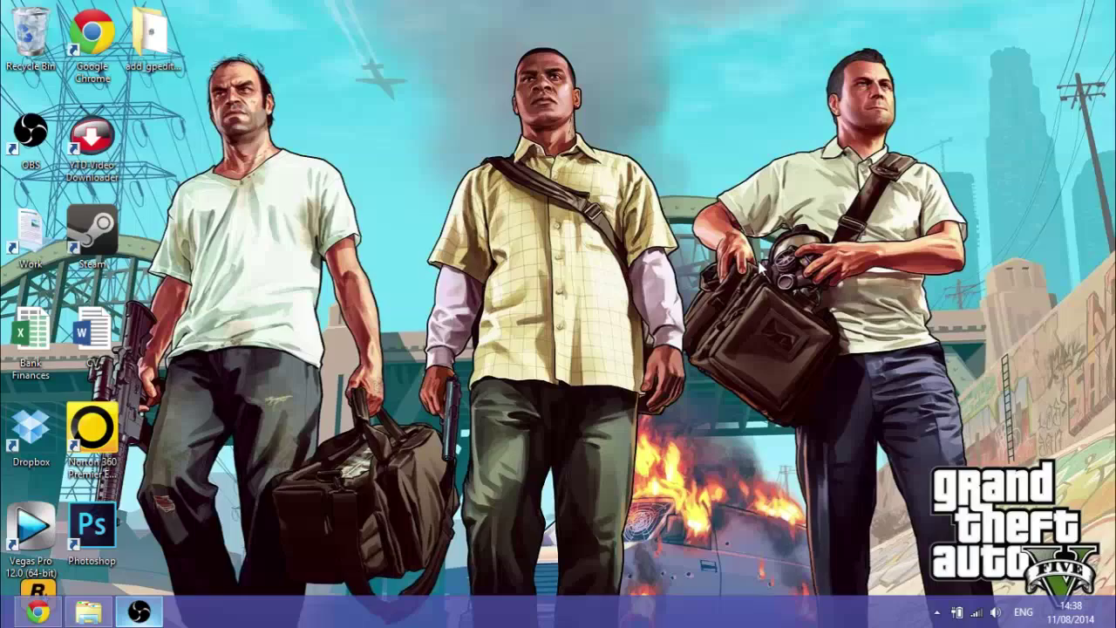
- Launch Command Prompt as administrator from a Start search for 'cmd'
{"action": "key", "text": "super"}
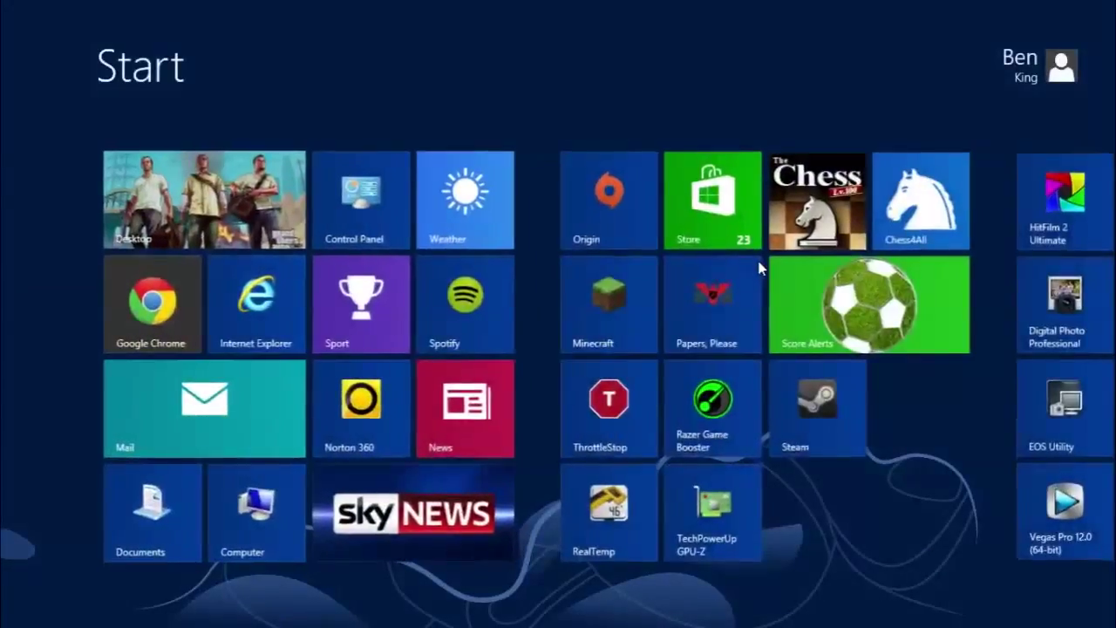
{"action": "type", "text": "cmd"}
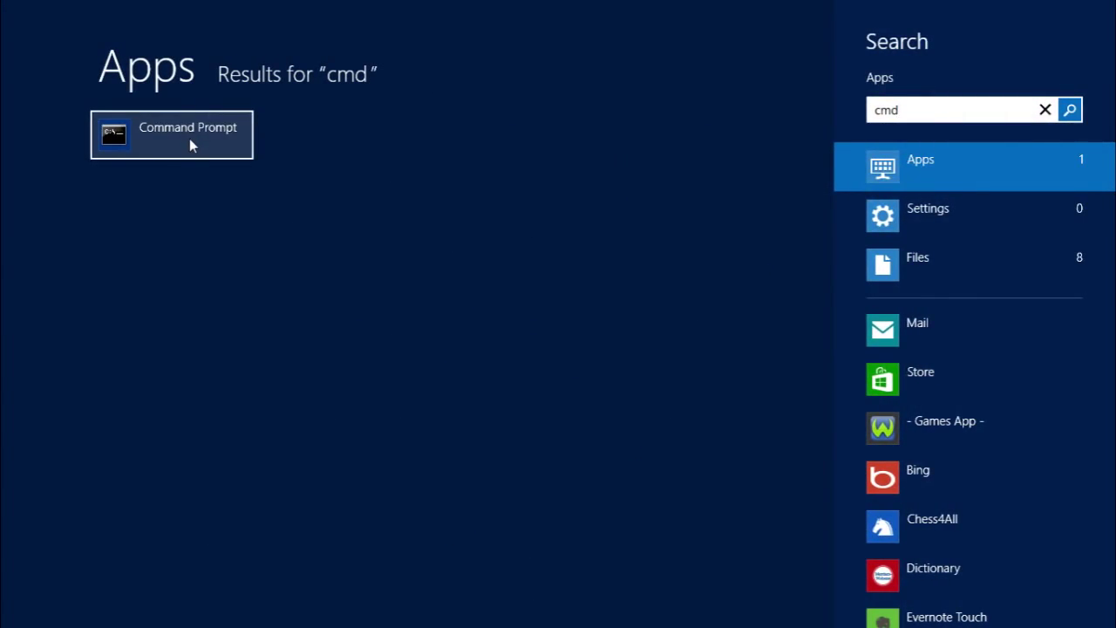
{"action": "right_click", "coordinate": [189, 138]}
{"action": "left_click", "coordinate": [294, 590]}
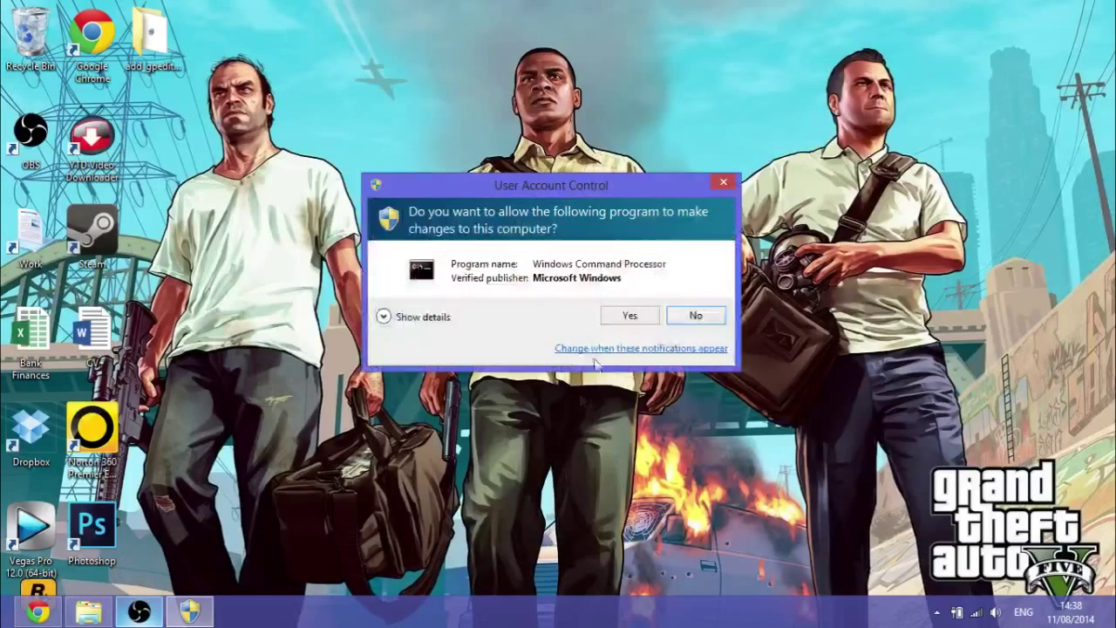
{"action": "left_click", "coordinate": [631, 316]}
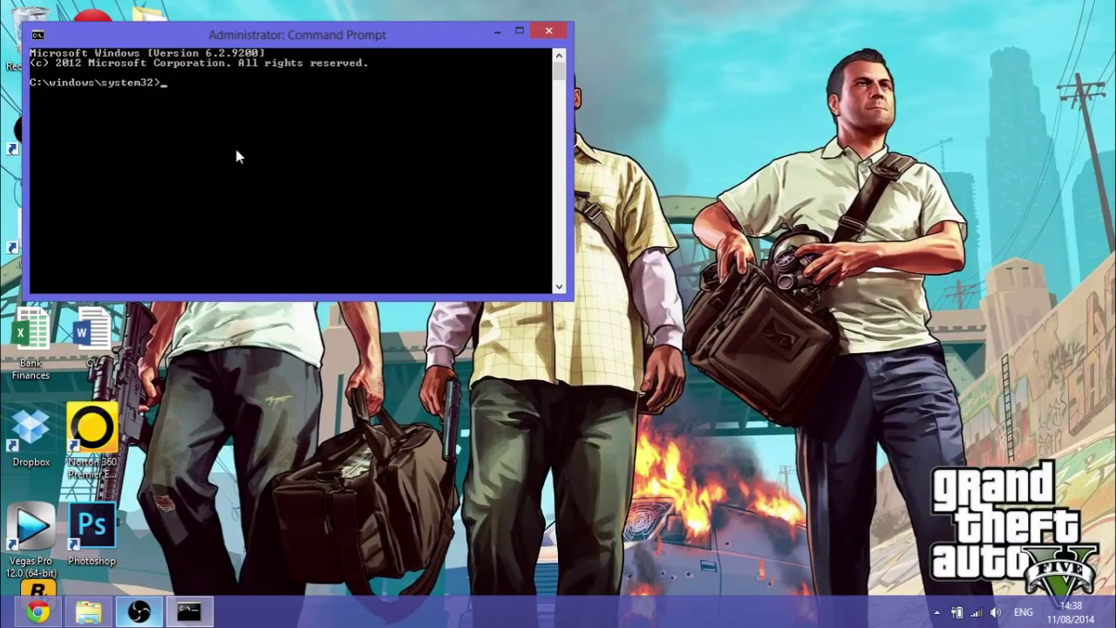
- Run NETSH INT IP RESET C:\RESETLOG.exe to reset IP networking settings
{"action": "type", "text": "NE"}
{"action": "type", "text": "TSH"}
{"action": "type", "text": " INT I"}
{"action": "type", "text": "P RESET "}
{"action": "type", "text": "C:"}
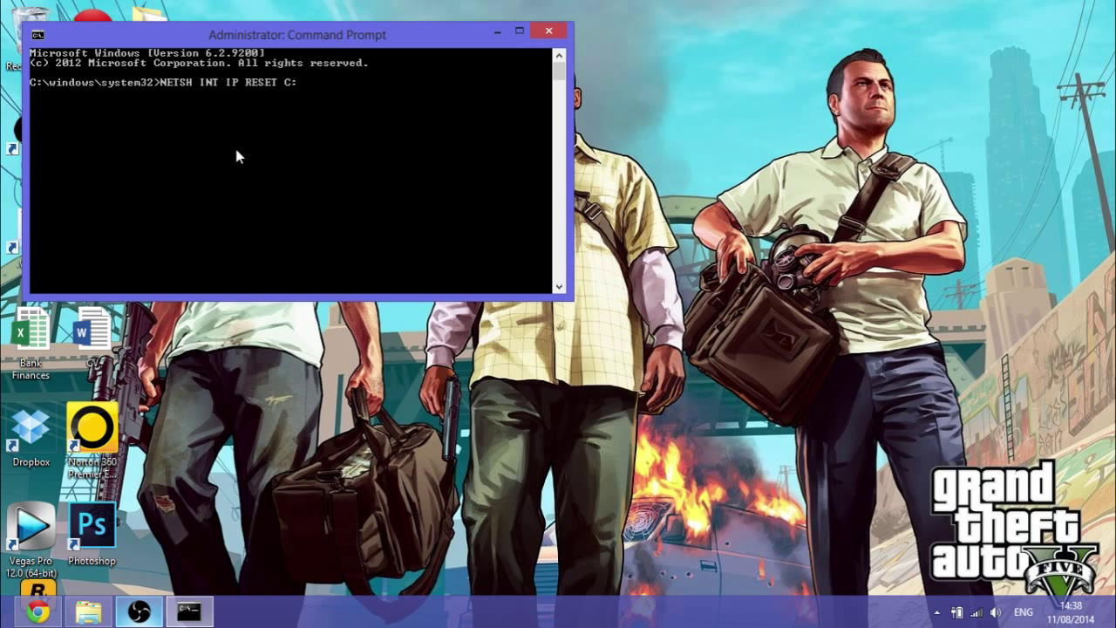
{"action": "type", "text": "/"}
{"action": "key", "text": "BackSpace"}
{"action": "type", "text": "\\"}
{"action": "type", "text": "RESETLOG"}
{"action": "type", "text": ".ex"}
{"action": "type", "text": "e"}
{"action": "key", "text": "Return"}
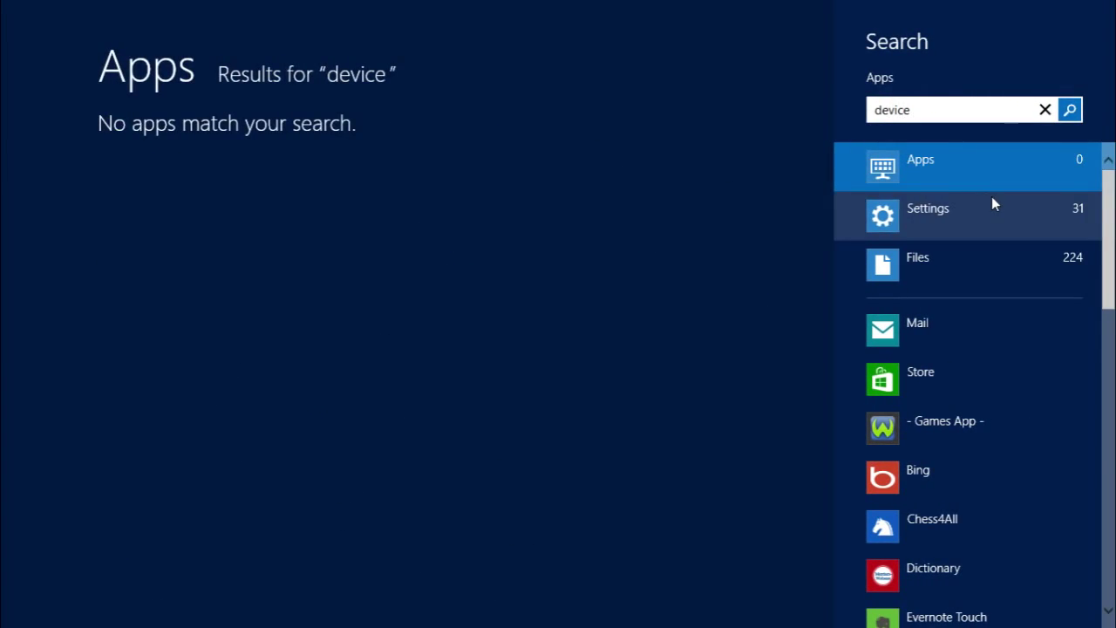
- Open Device Manager from the settings search results and maximize it
{"action": "left_click", "coordinate": [992, 203]}
{"action": "left_click", "coordinate": [478, 180]}
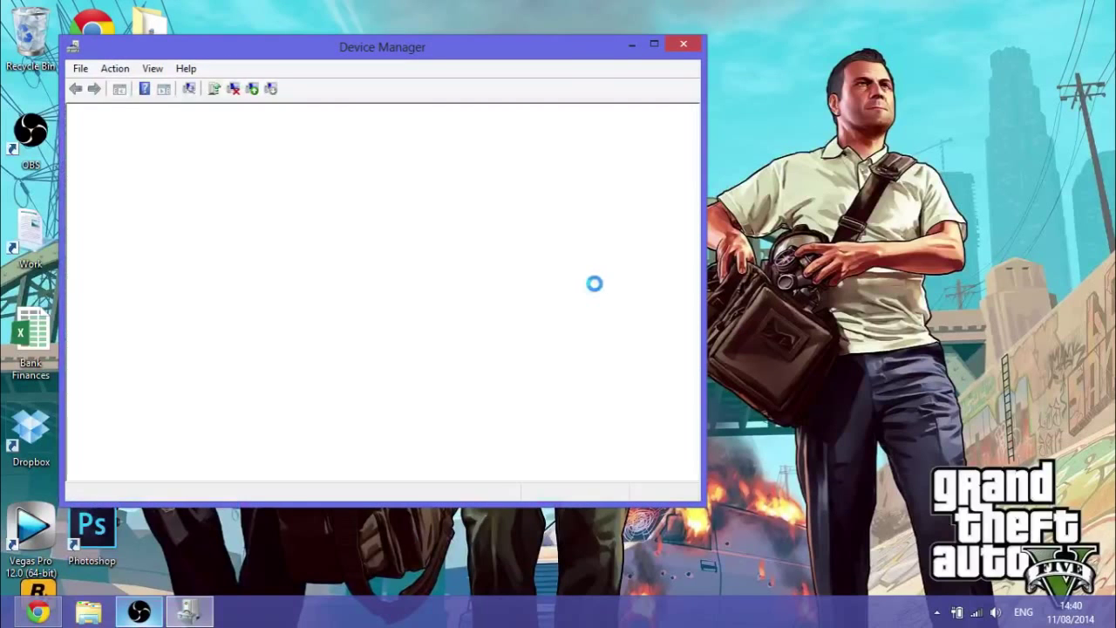
{"action": "left_click", "coordinate": [654, 44]}
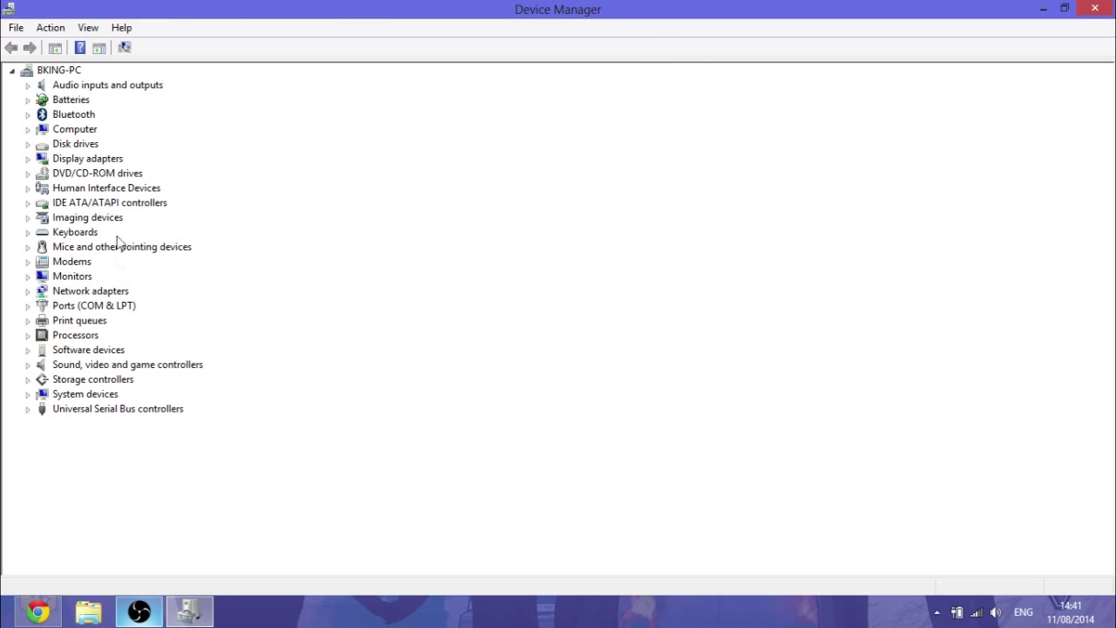
- Search automatically for an updated driver for the Qualcomm Atheros wireless adapter
{"action": "left_click", "coordinate": [27, 292]}
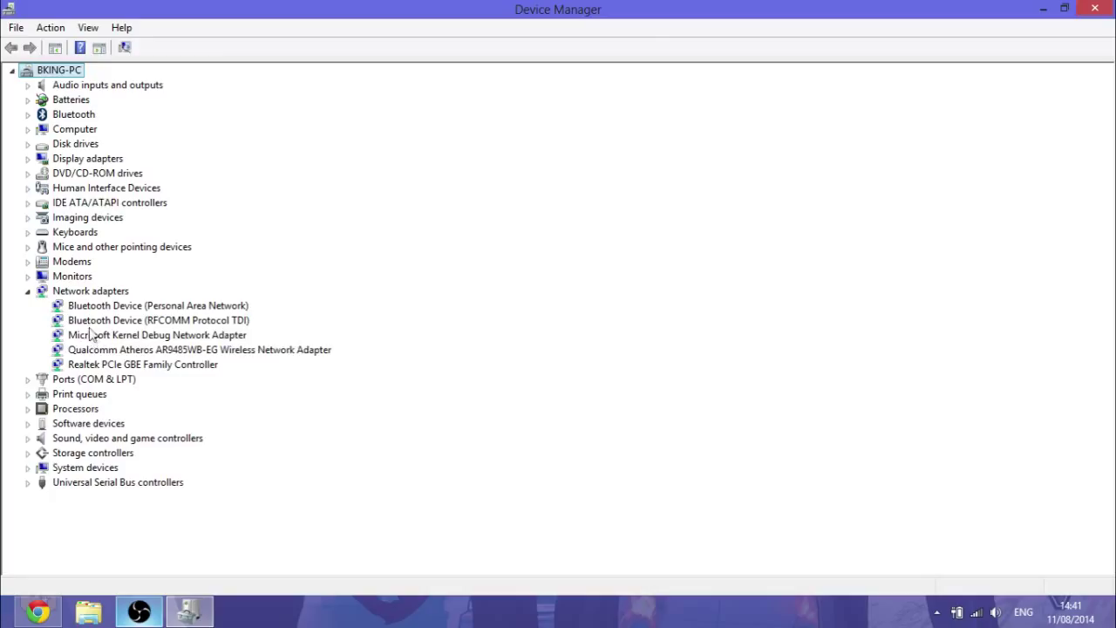
{"action": "left_click", "coordinate": [111, 349]}
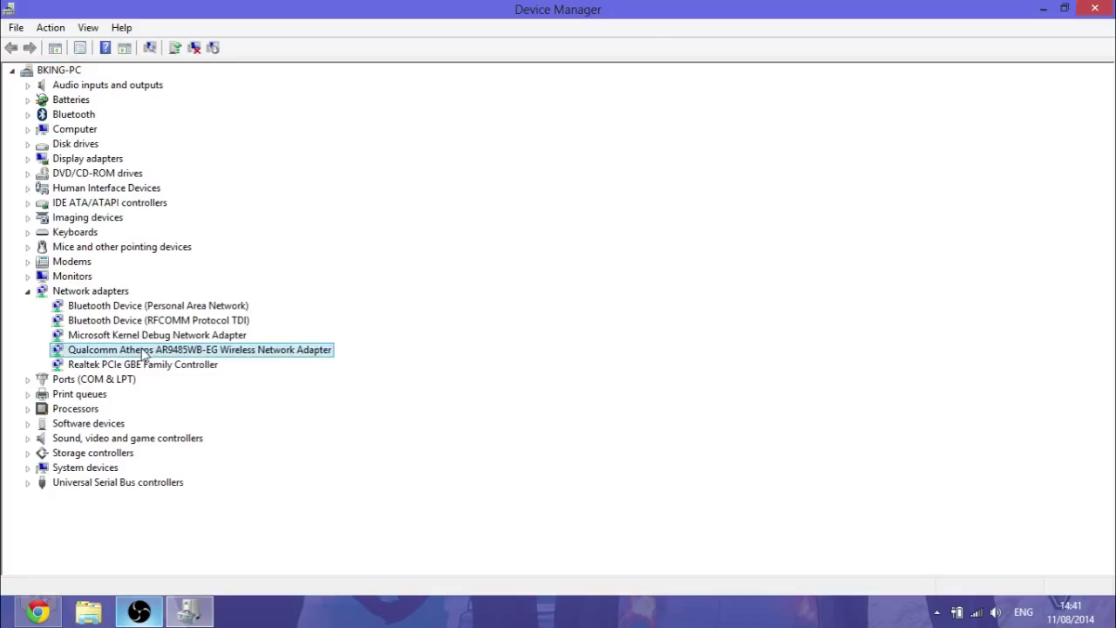
{"action": "right_click", "coordinate": [147, 356]}
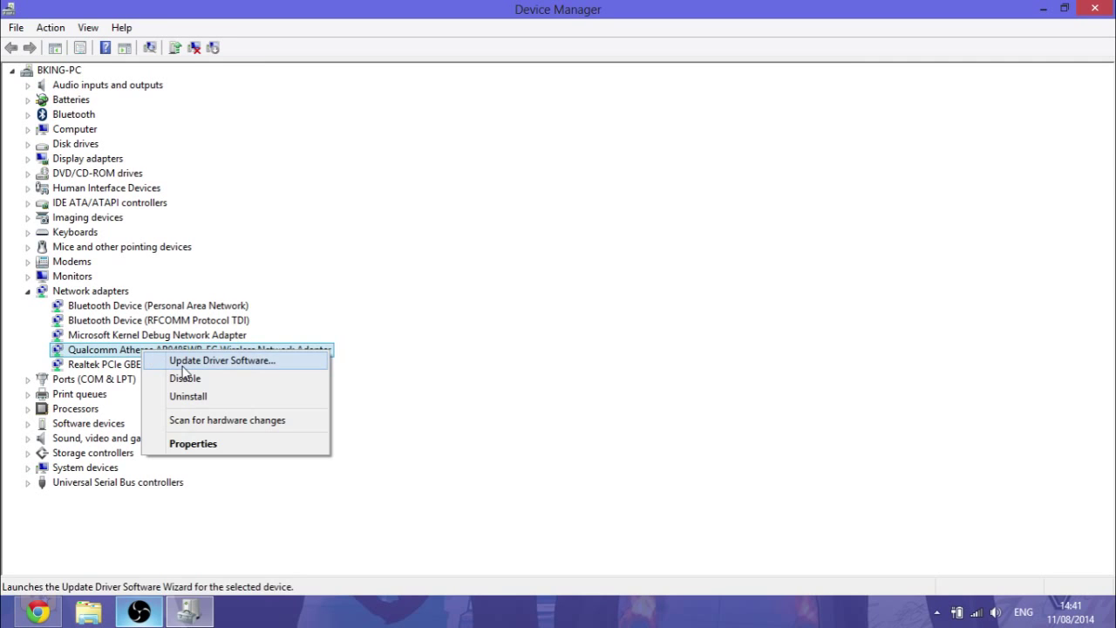
{"action": "left_click", "coordinate": [184, 362]}
{"action": "left_click", "coordinate": [469, 306]}
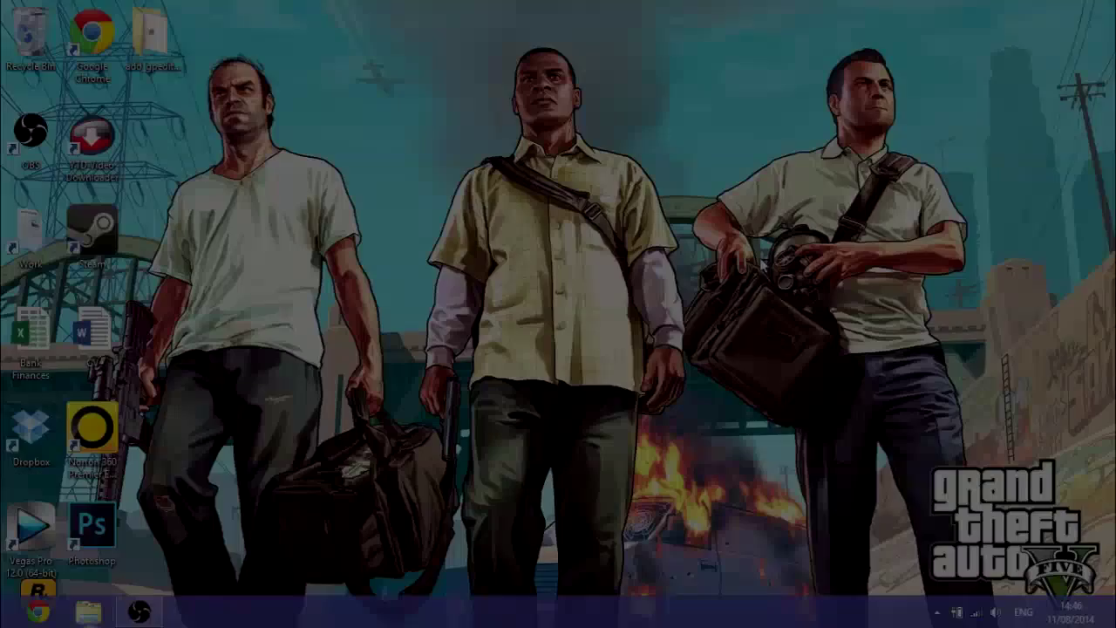
- Open %temp% from the Run box and delete every item in it
{"action": "key", "text": "super+r"}
{"action": "key", "text": "BackSpace"}
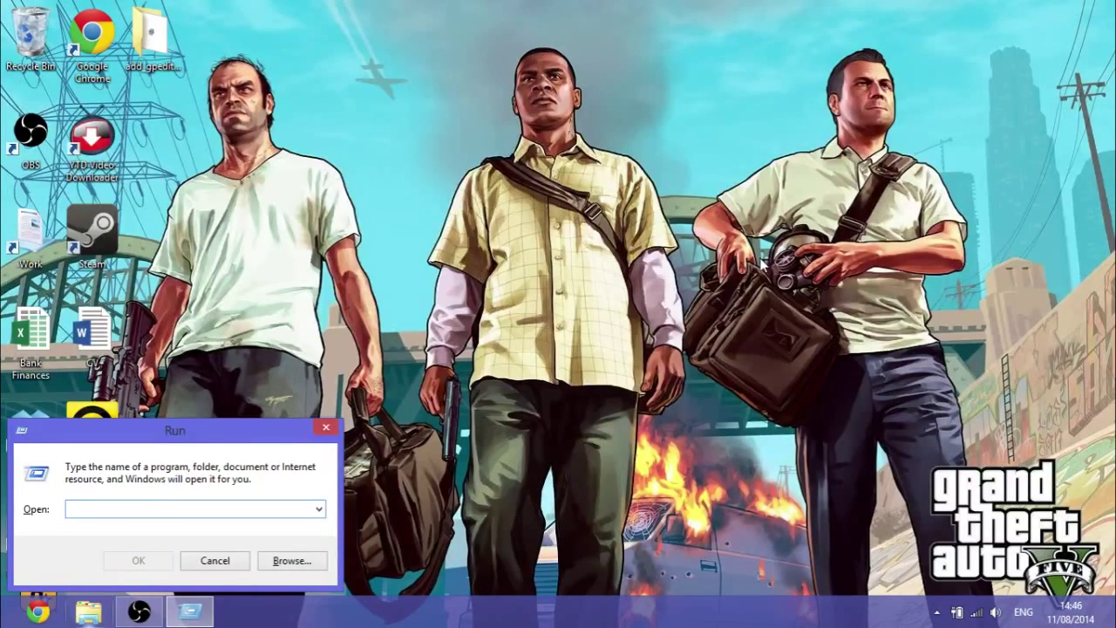
{"action": "type", "text": "%temp"}
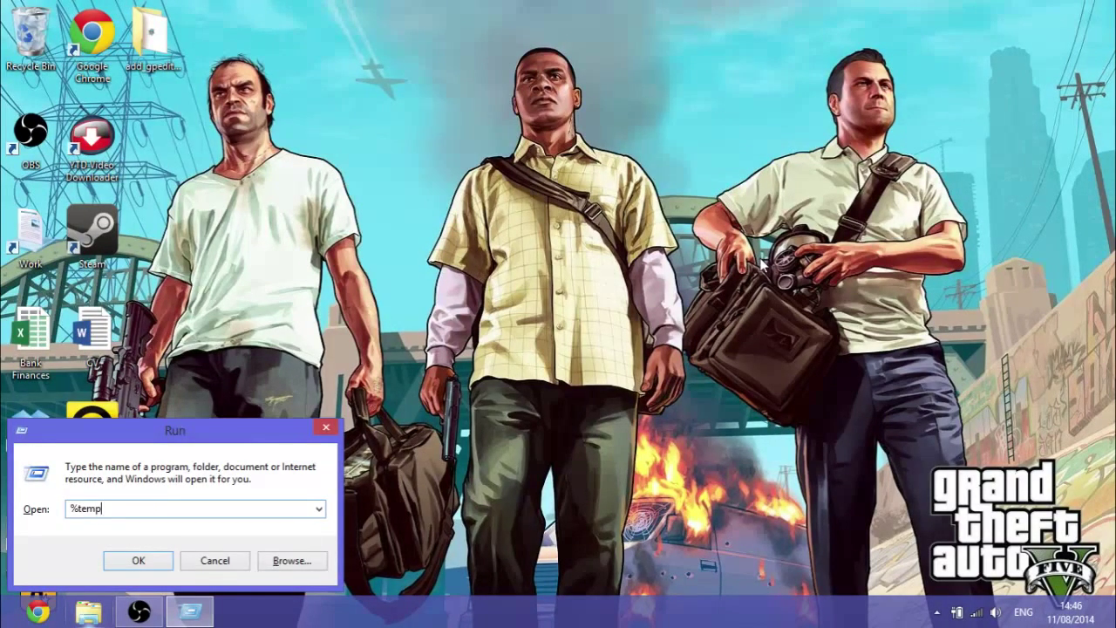
{"action": "type", "text": "%"}
{"action": "key", "text": "Return"}
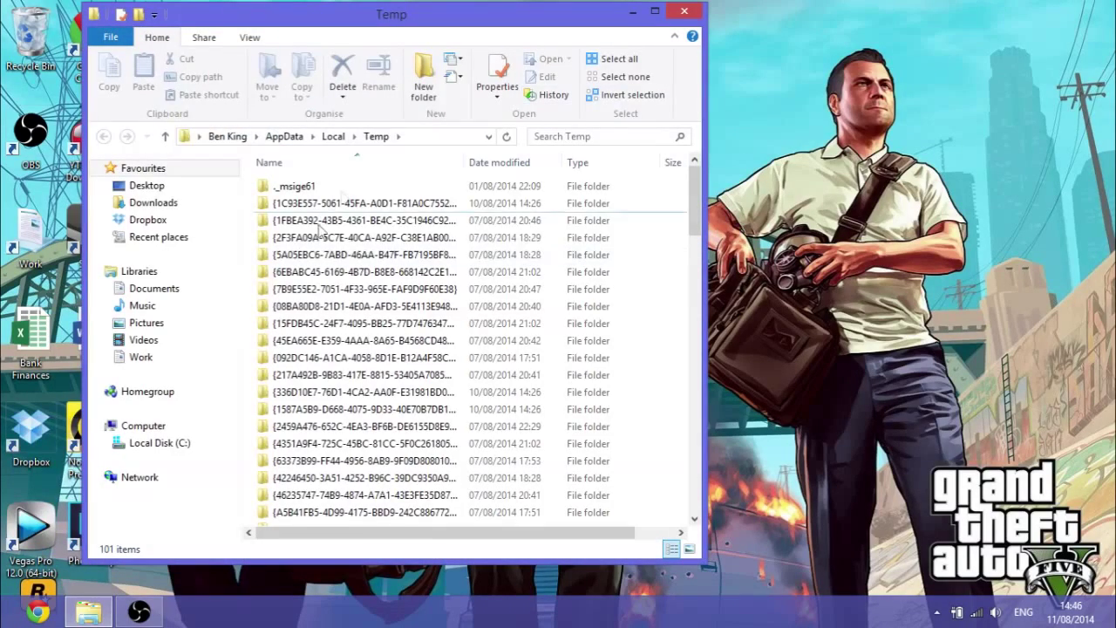
{"action": "key", "text": "ctrl+a"}
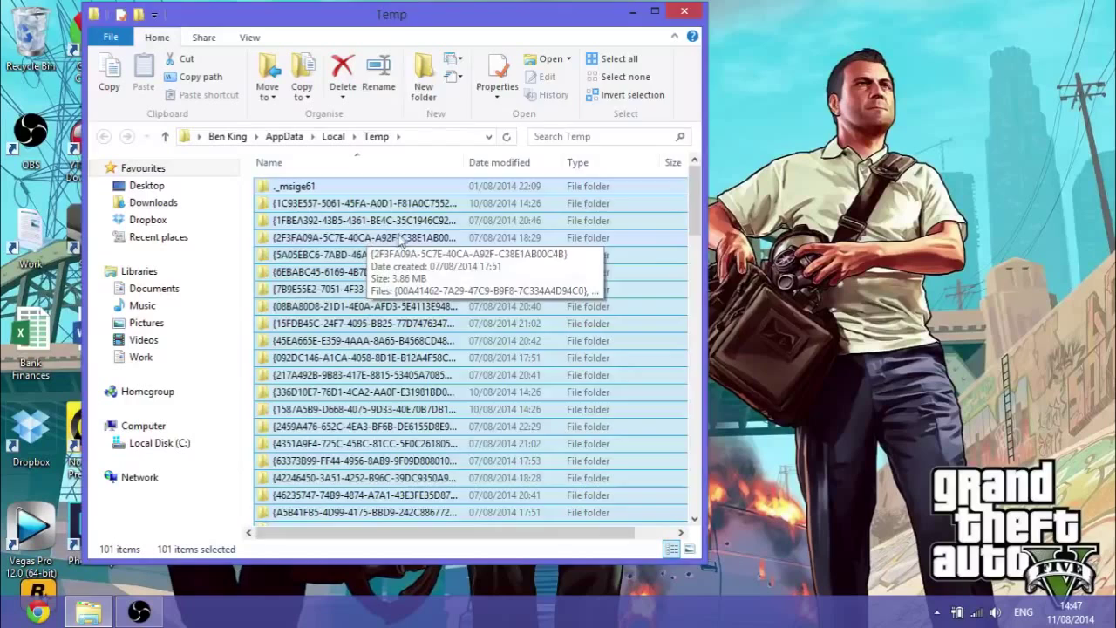
{"action": "key", "text": "Delete"}
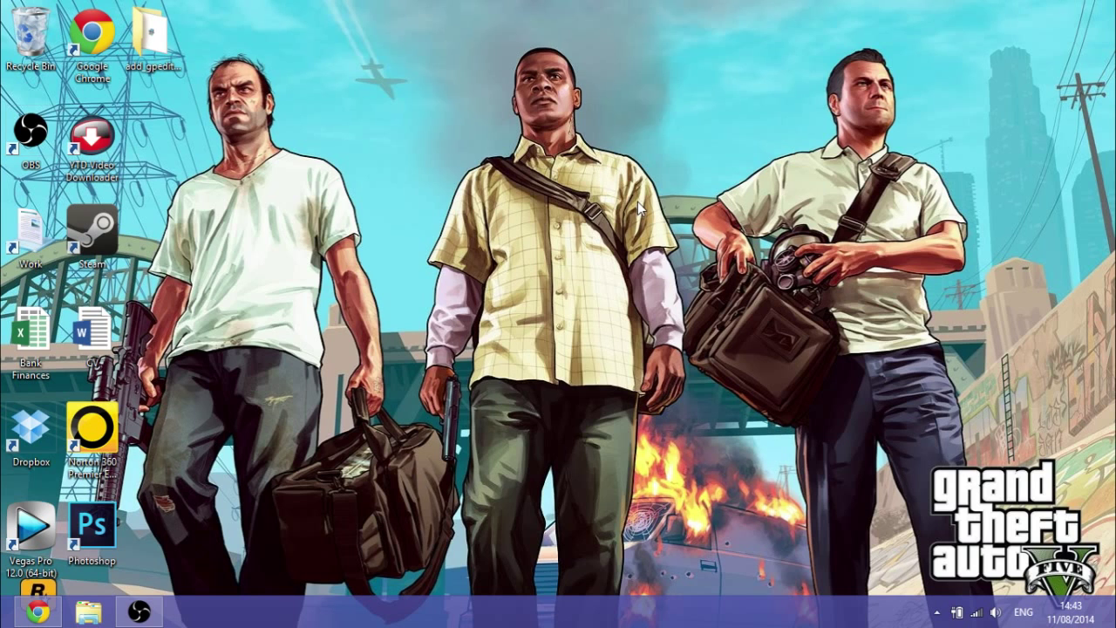
- Run regedit from the Run box to bring up the permission prompt
{"action": "key", "text": "super+r"}
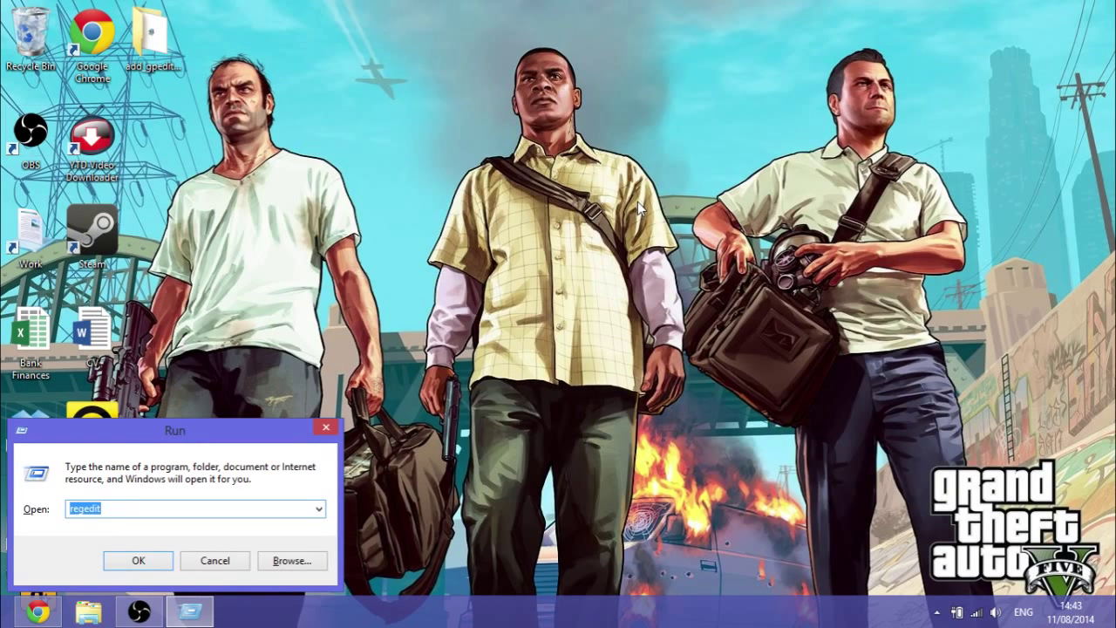
{"action": "key", "text": "Return"}
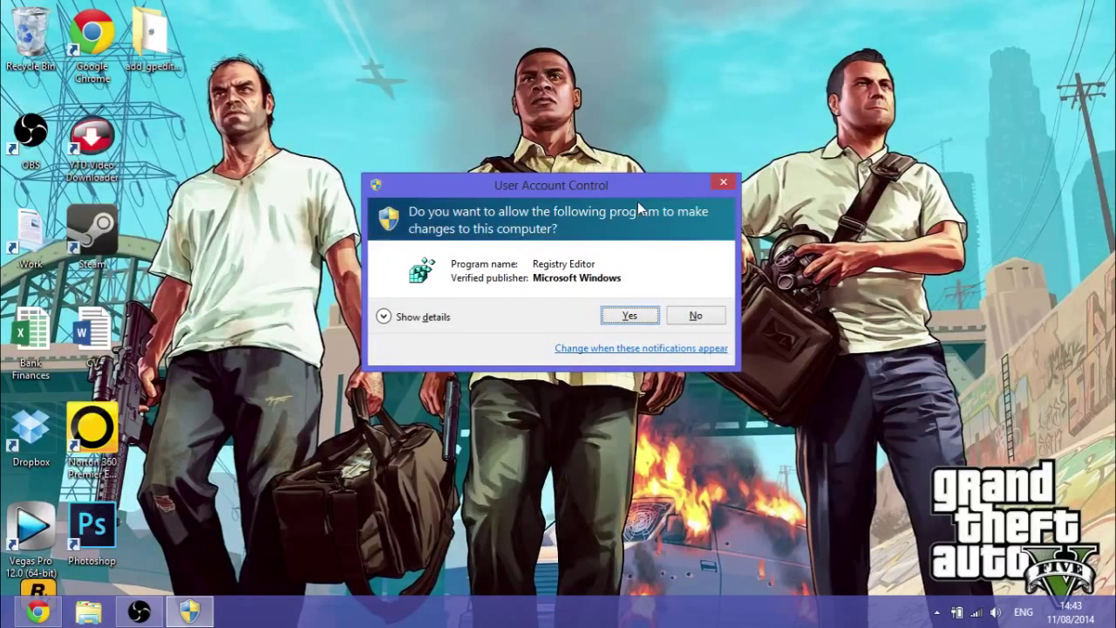
- Allow Registry Editor and select HKEY_CURRENT_USER\Software\Microsoft\Windows
{"action": "key", "text": "Return"}
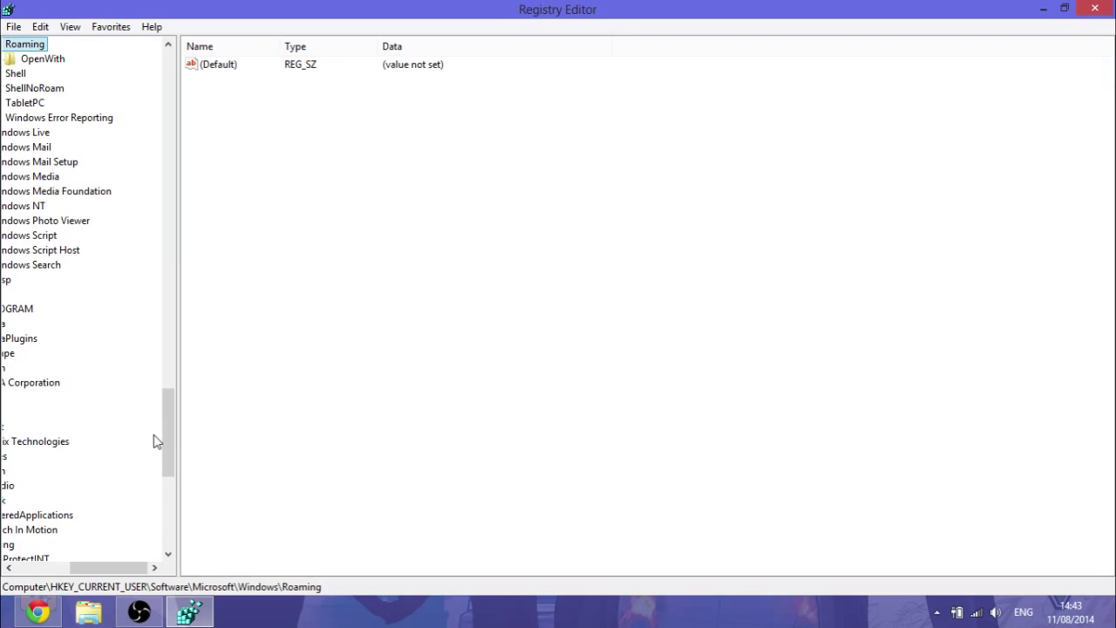
{"action": "mouse_move", "coordinate": [168, 440]}
{"action": "left_mouse_down"}
{"action": "mouse_move", "coordinate": [172, 341]}
{"action": "mouse_move", "coordinate": [100, 78]}
{"action": "left_mouse_up"}
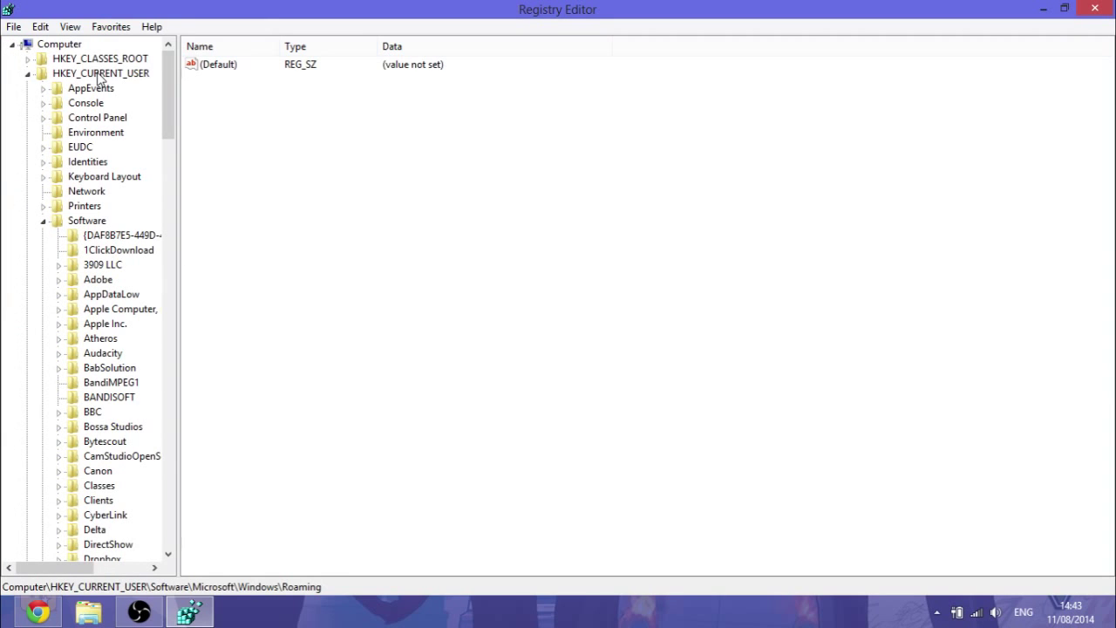
{"action": "mouse_move", "coordinate": [172, 98]}
{"action": "left_mouse_down"}
{"action": "mouse_move", "coordinate": [160, 225]}
{"action": "mouse_move", "coordinate": [171, 408]}
{"action": "left_mouse_up"}
{"action": "left_click", "coordinate": [107, 287]}
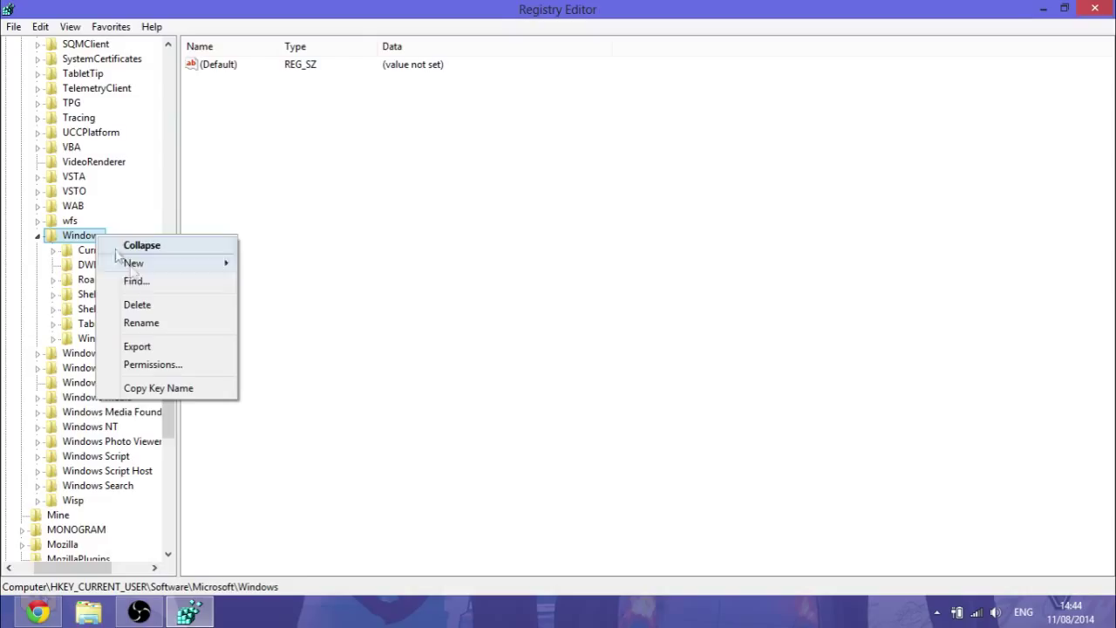
- Create a new key named Psched under the Windows key
{"action": "left_click", "coordinate": [263, 262]}
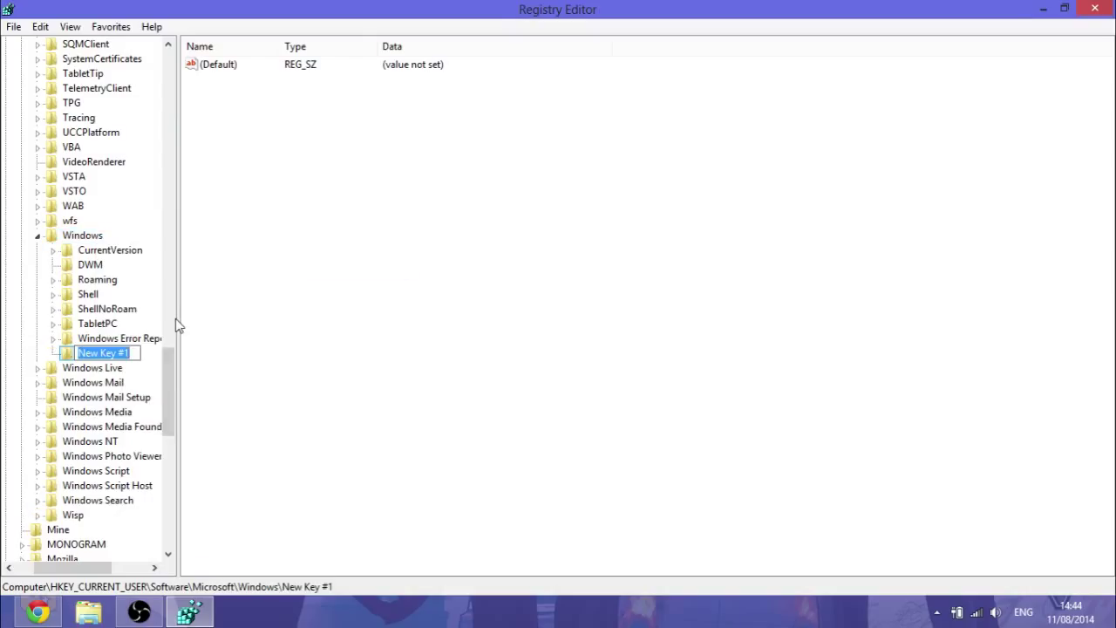
{"action": "key", "text": "BackSpace"}
{"action": "type", "text": "Psc"}
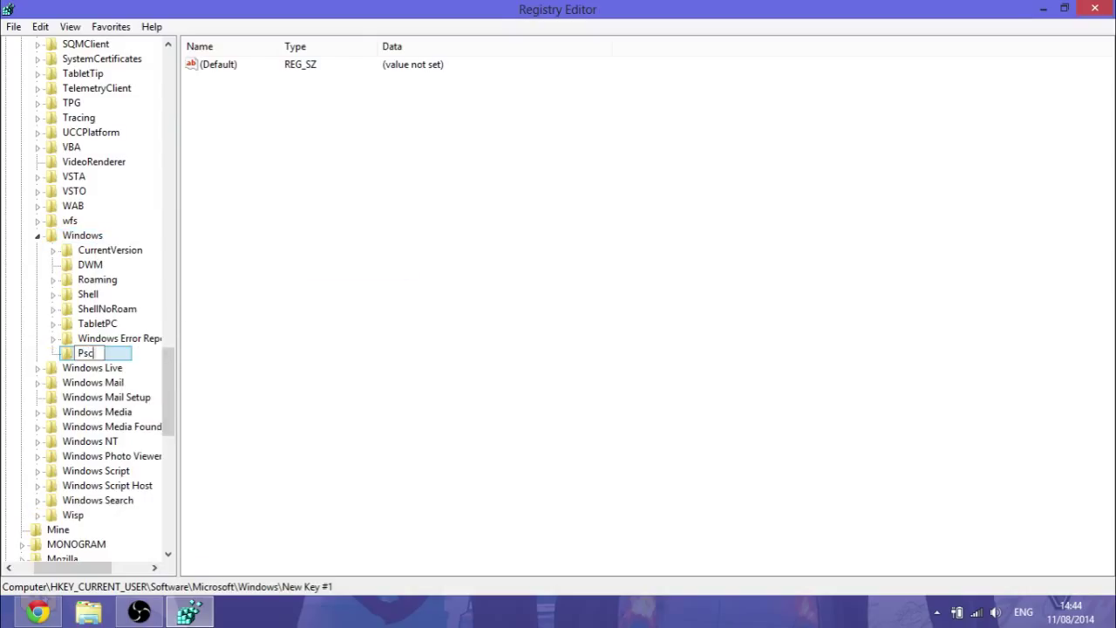
{"action": "type", "text": "h"}
{"action": "key", "text": "BackSpace"}
{"action": "key", "text": "BackSpace"}
{"action": "type", "text": "ched"}
{"action": "key", "text": "Return"}
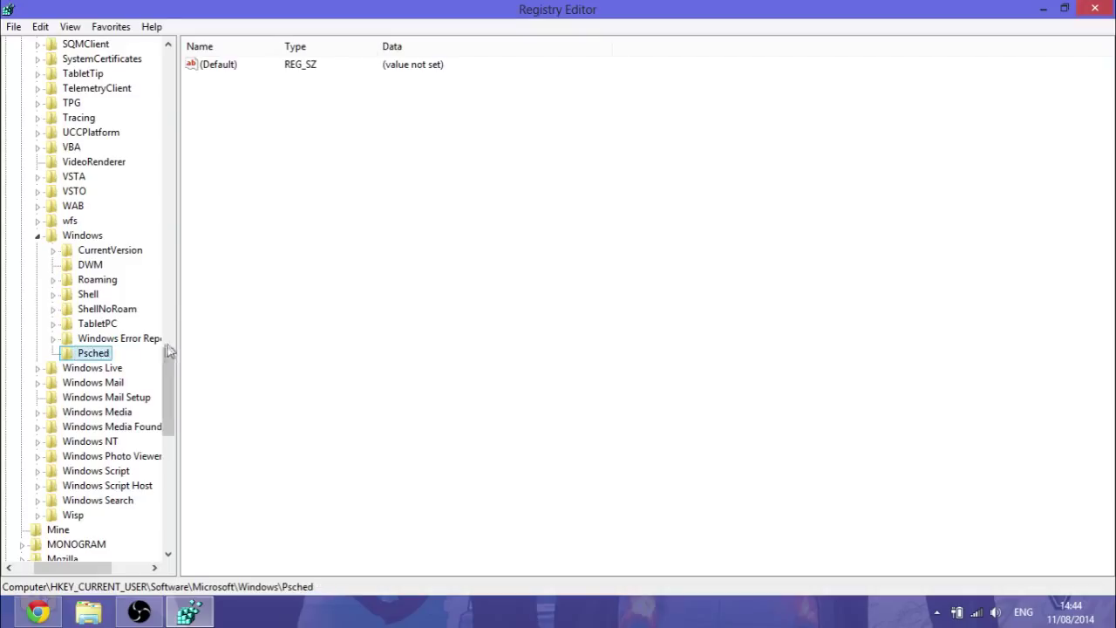
- Add a DWORD (32-bit) value named NonBestEffortLimit to Psched
{"action": "right_click", "coordinate": [288, 129]}
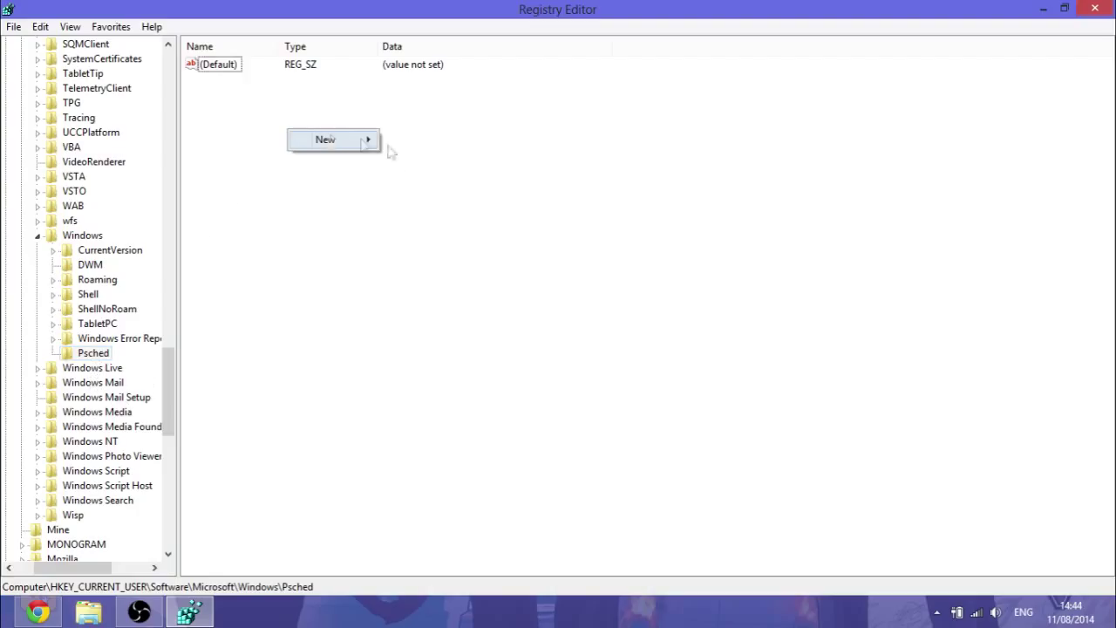
{"action": "mouse_move", "coordinate": [331, 139]}
{"action": "left_click", "coordinate": [481, 201]}
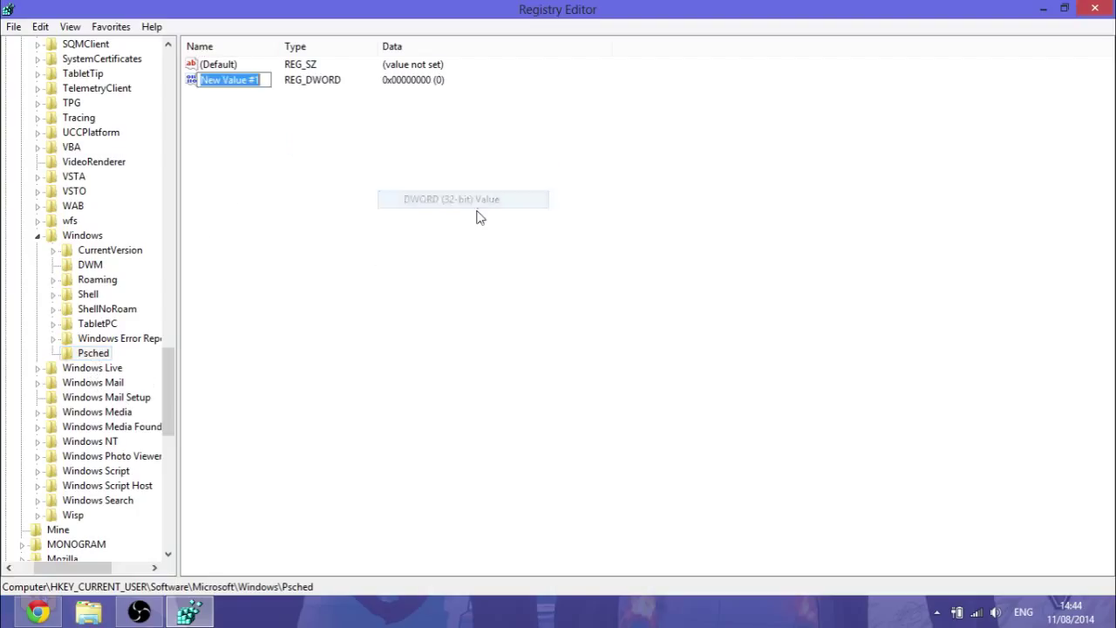
{"action": "type", "text": "Non"}
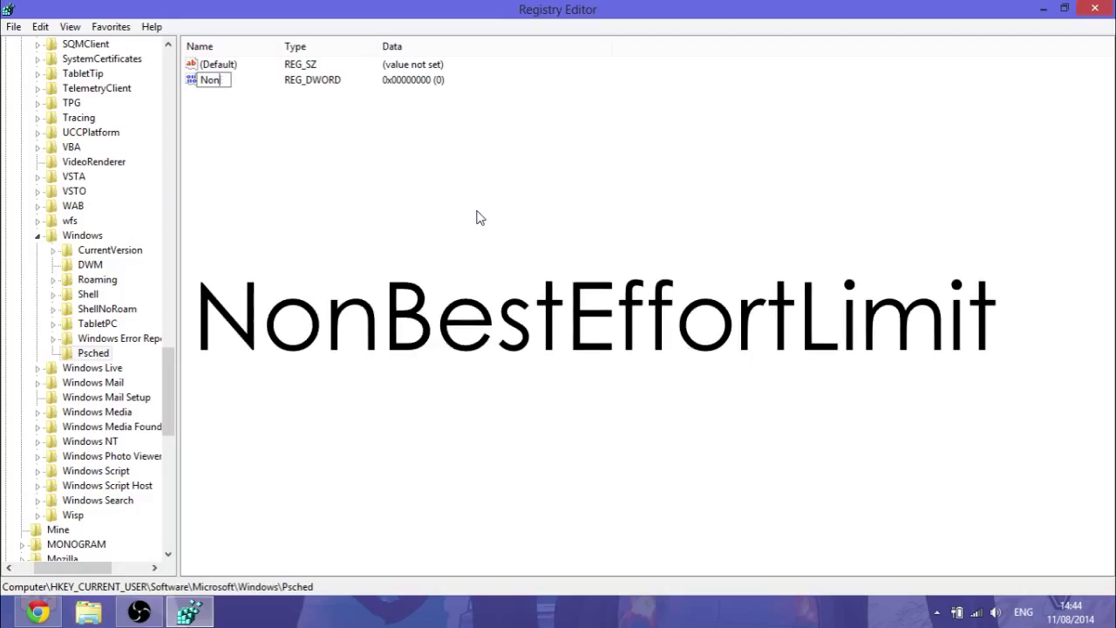
{"action": "type", "text": "BestEffo"}
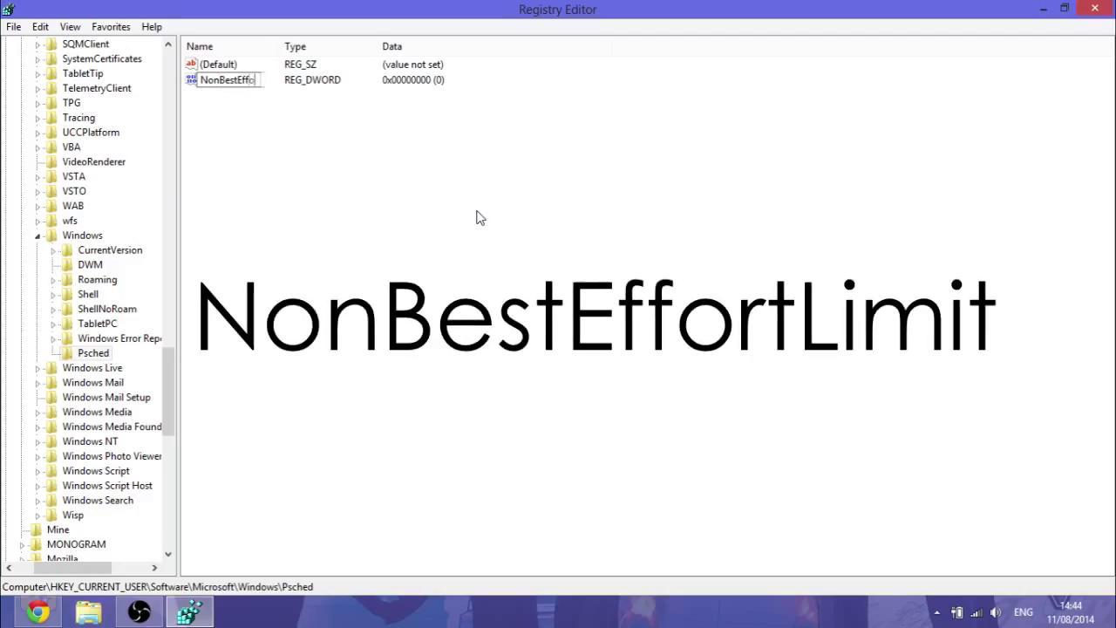
{"action": "type", "text": "rtLimit"}
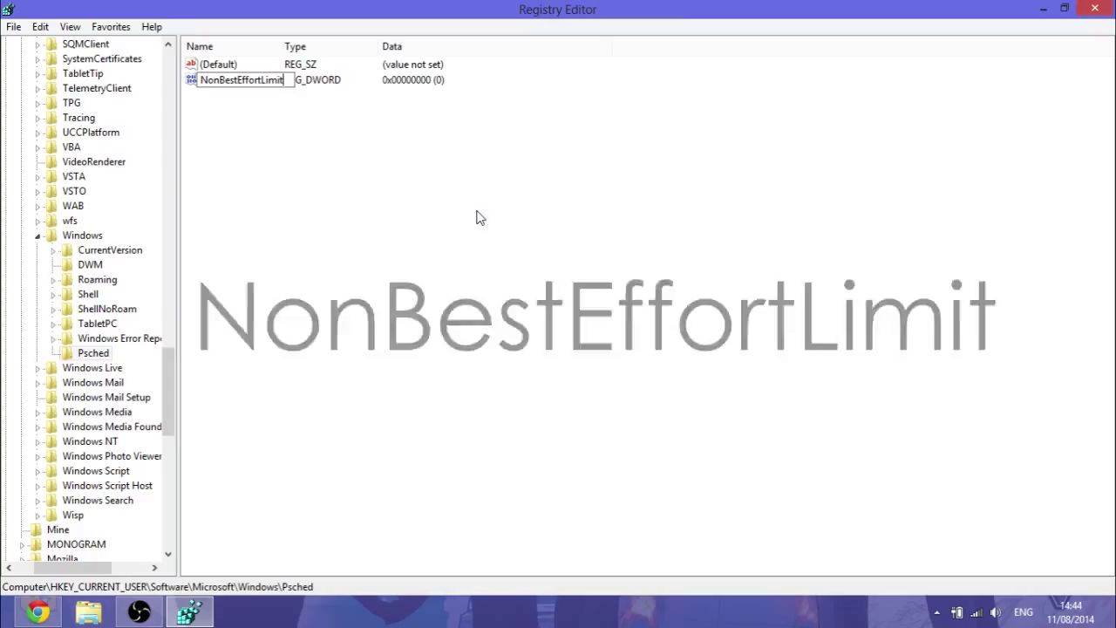
{"action": "key", "text": "Return"}
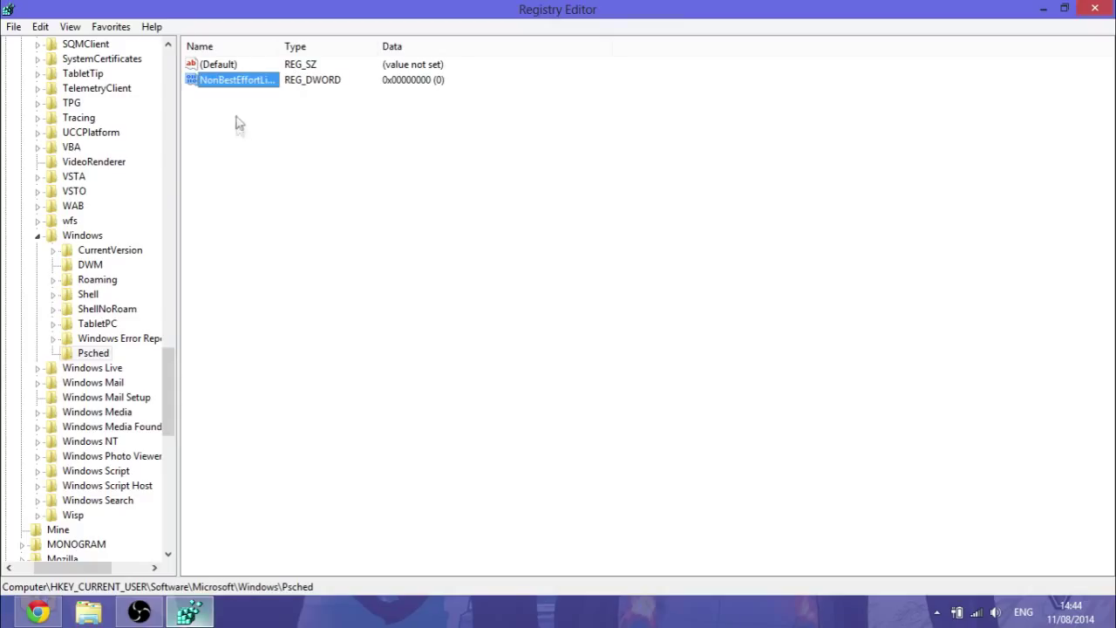
- Set NonBestEffortLimit's data to 0 in decimal and save it
{"action": "right_click", "coordinate": [223, 84]}
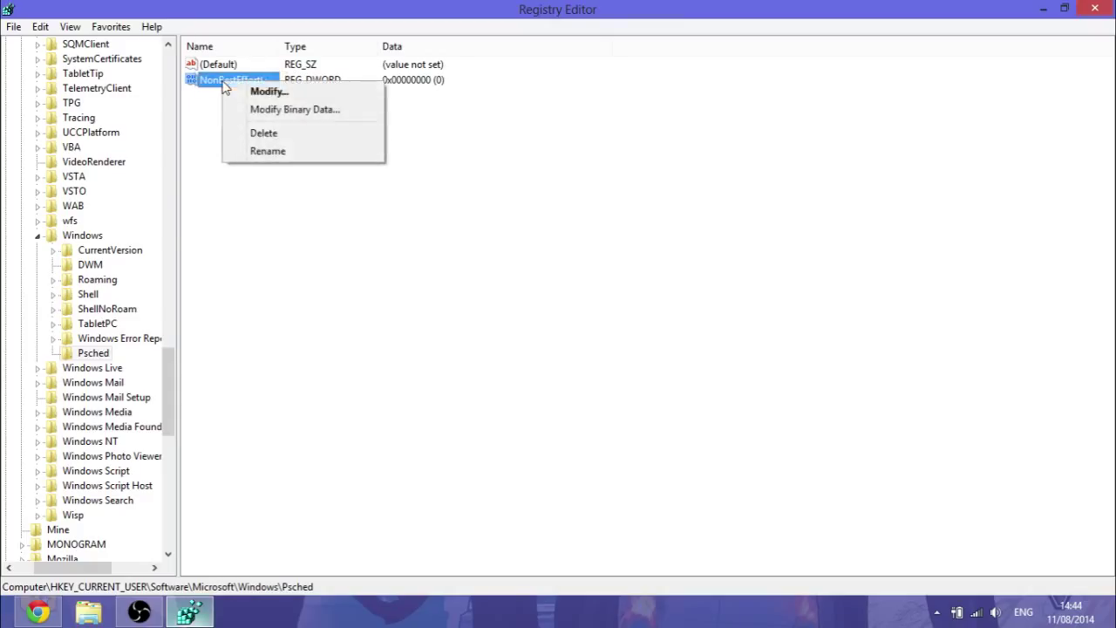
{"action": "left_click", "coordinate": [261, 91]}
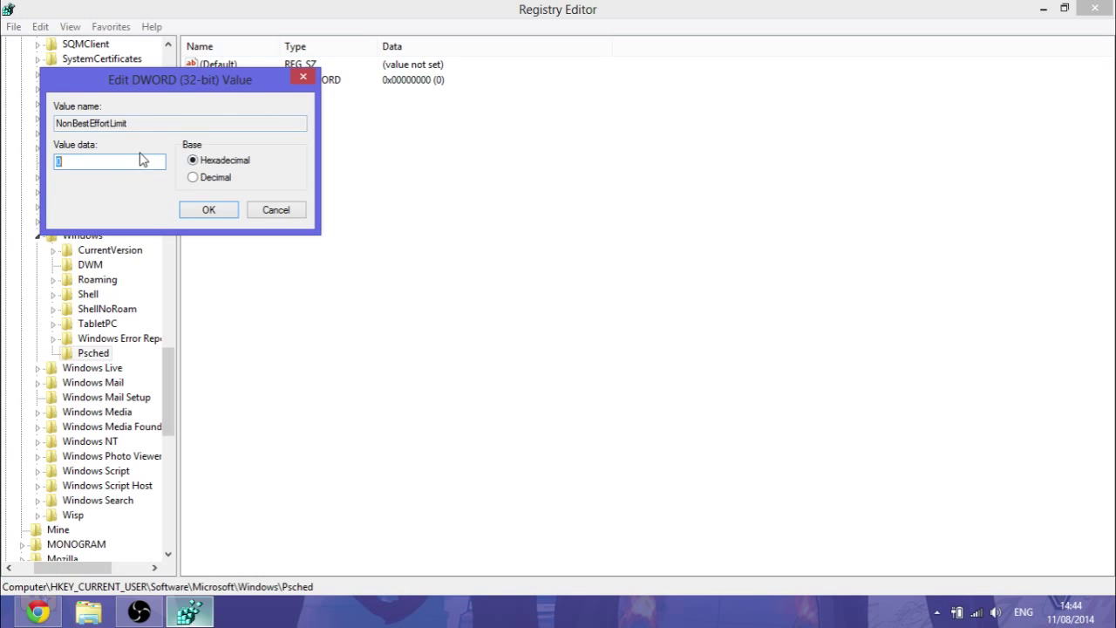
{"action": "left_click", "coordinate": [193, 177]}
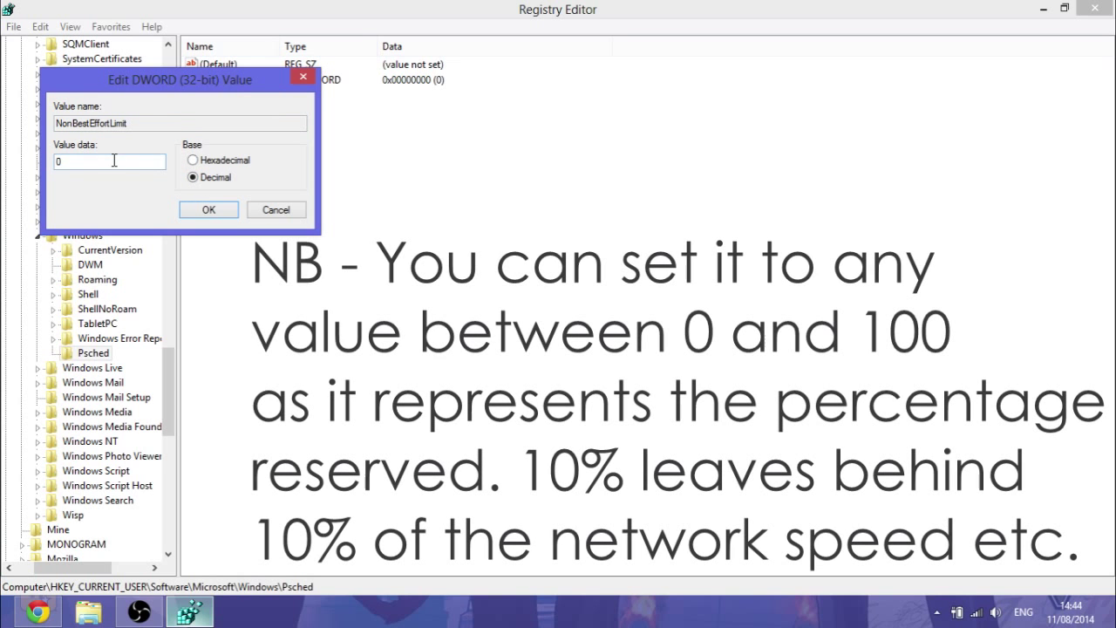
{"action": "left_click", "coordinate": [209, 211]}
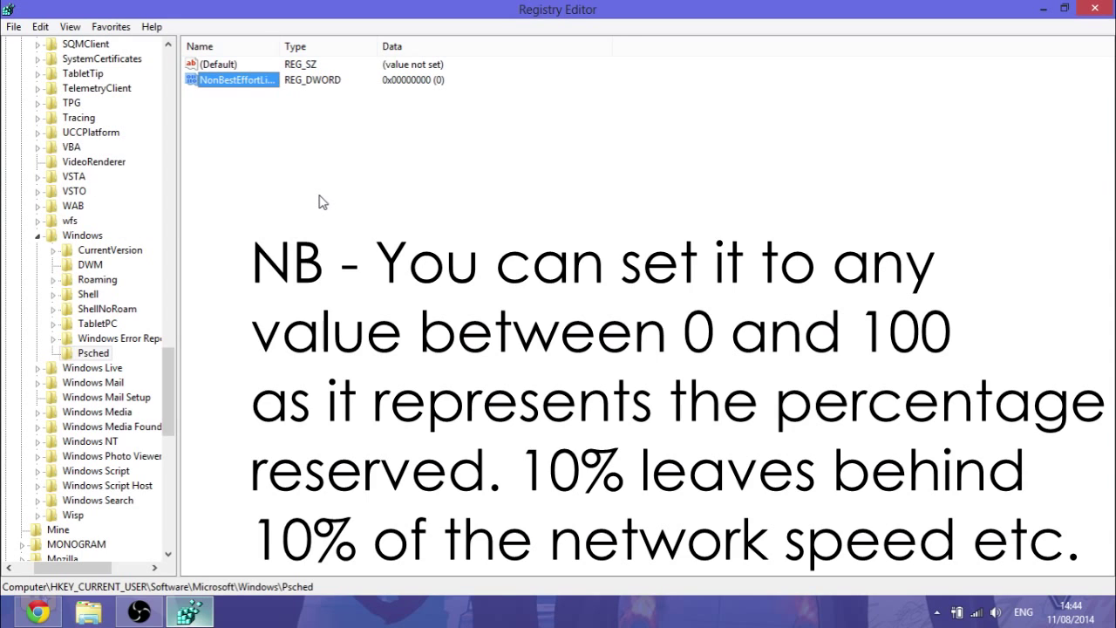